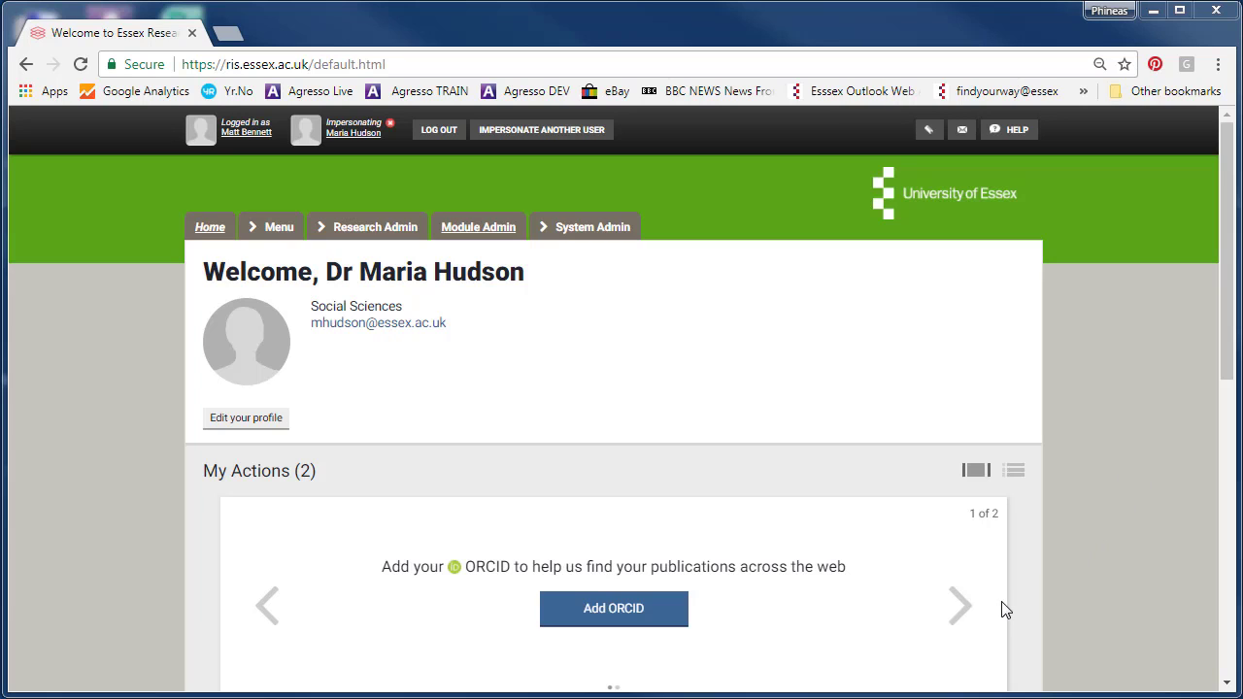
{"action": "left_click_drag", "start_coordinate": [1228, 363], "coordinate": [1229, 549]}
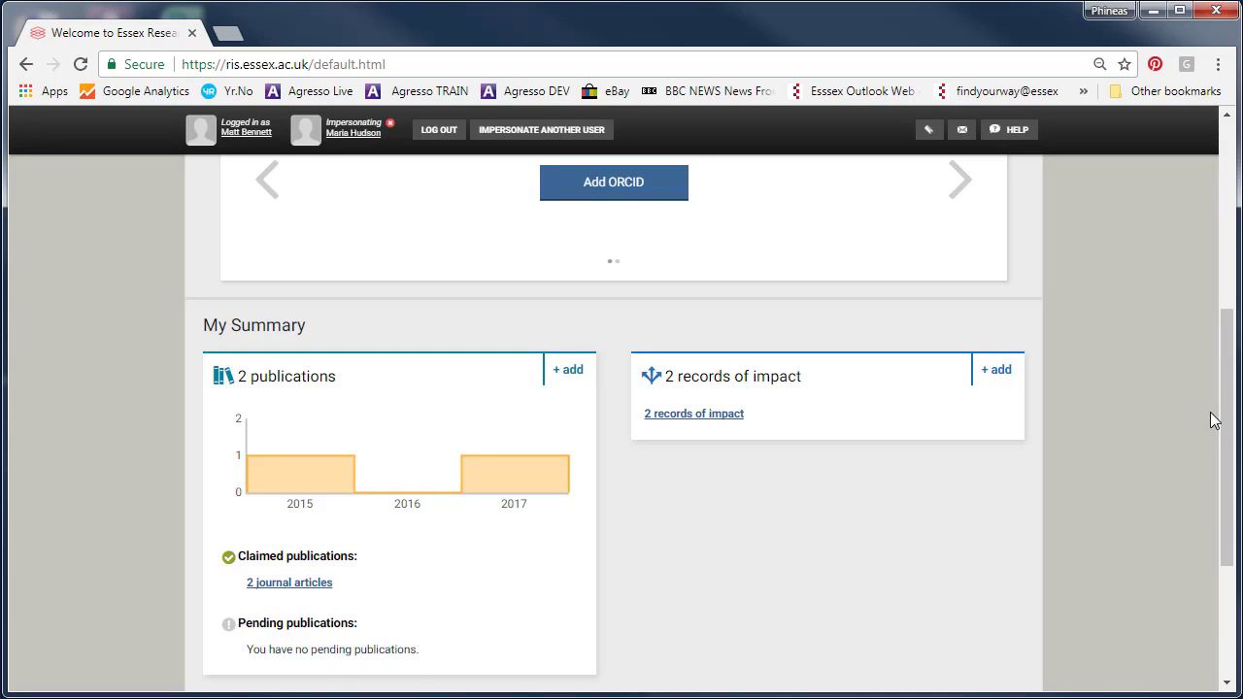
{"action": "left_click_drag", "start_coordinate": [1227, 420], "coordinate": [1231, 220]}
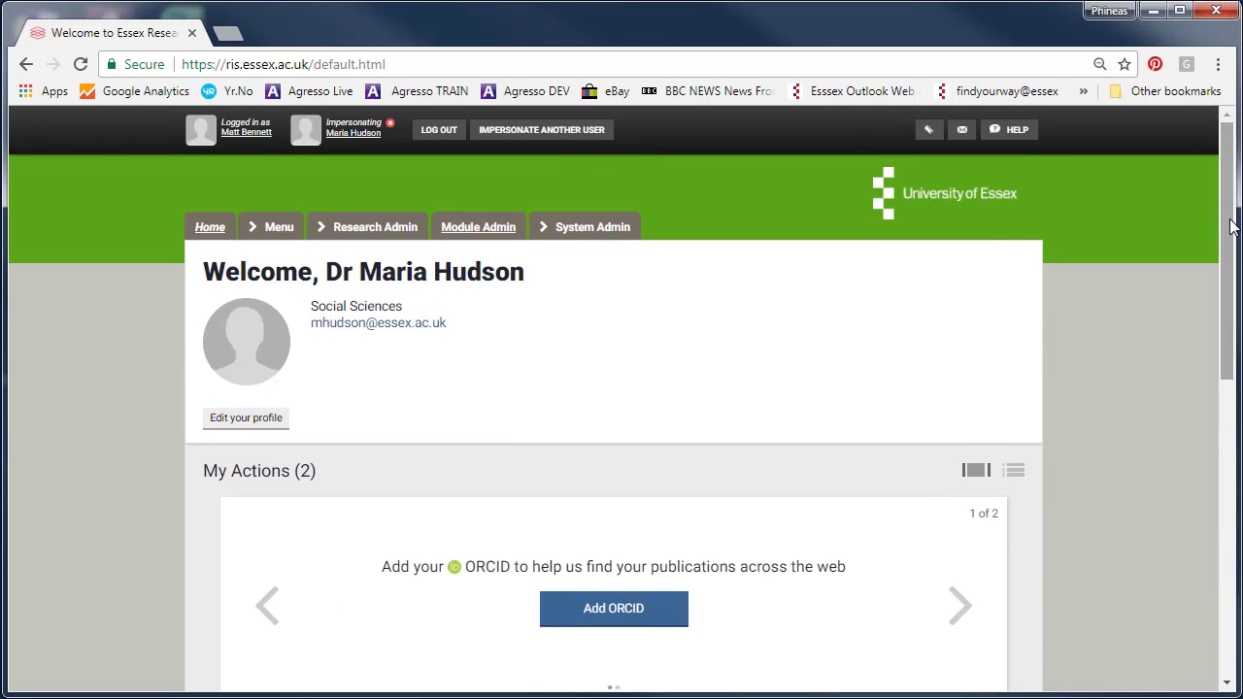
{"action": "left_click", "coordinate": [280, 233]}
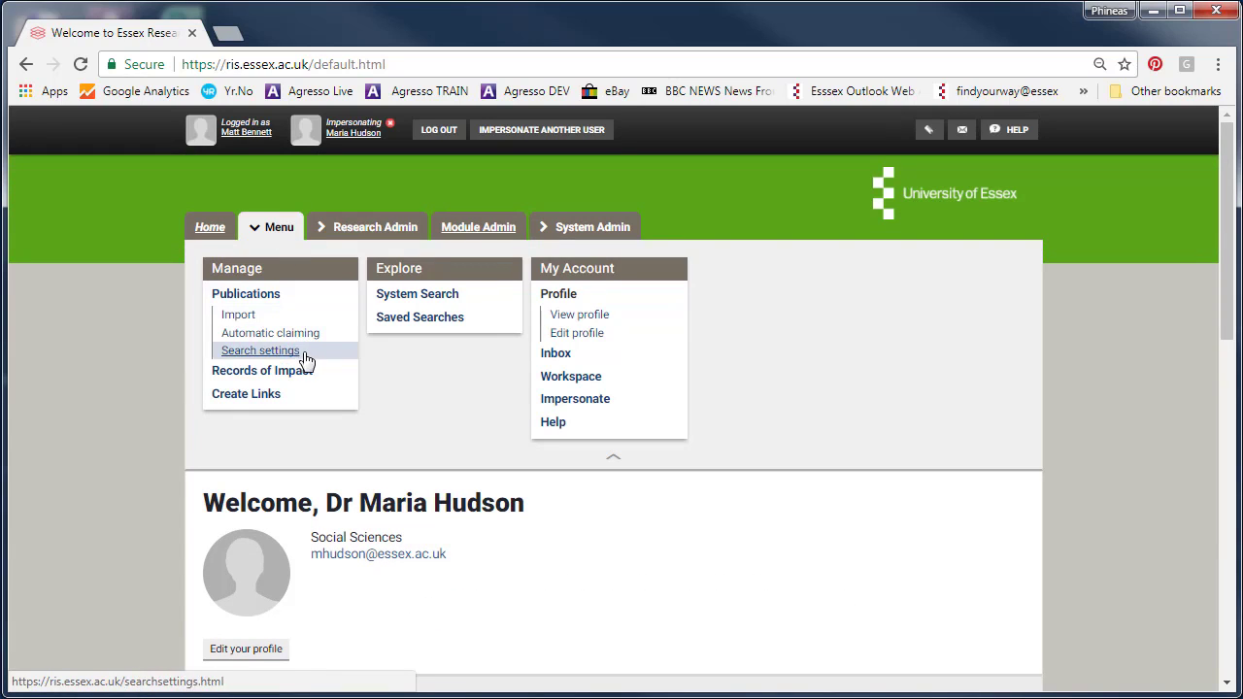
{"action": "left_click", "coordinate": [285, 231]}
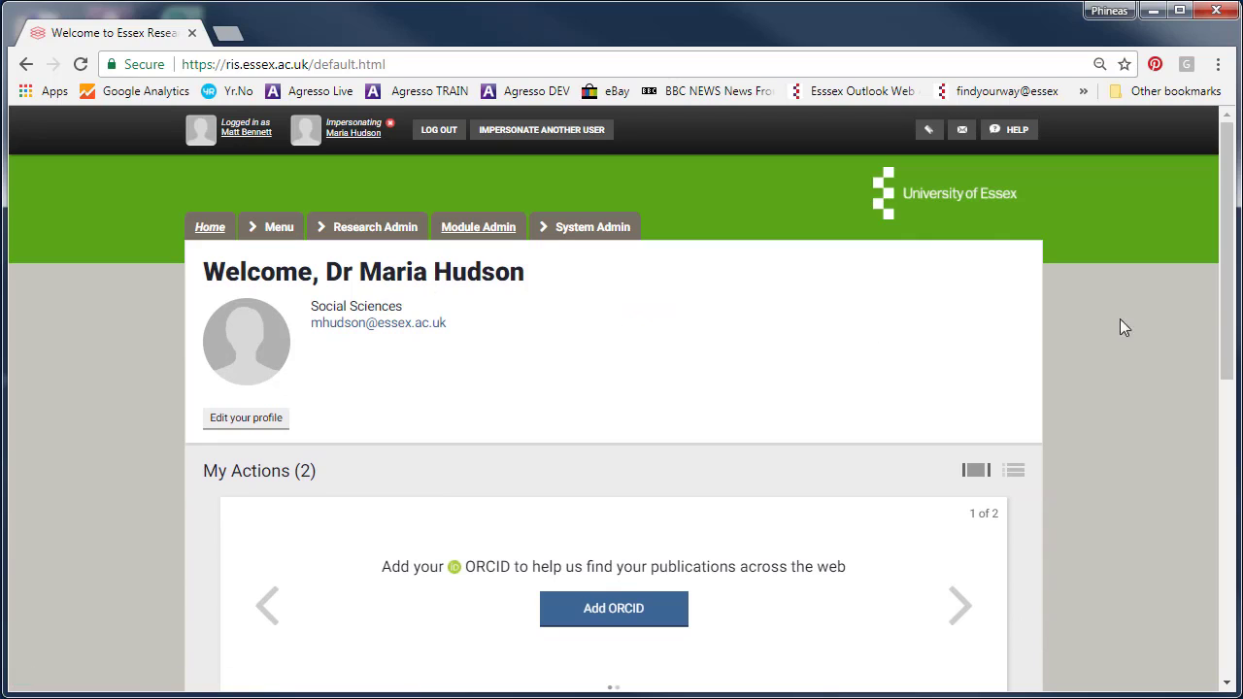
Open the list of records of impact and view the links of the Promoting Positive Mental Health Employer Workshop record.
{"action": "scroll", "coordinate": [1221, 316], "scroll_direction": "down", "scroll_amount": 4}
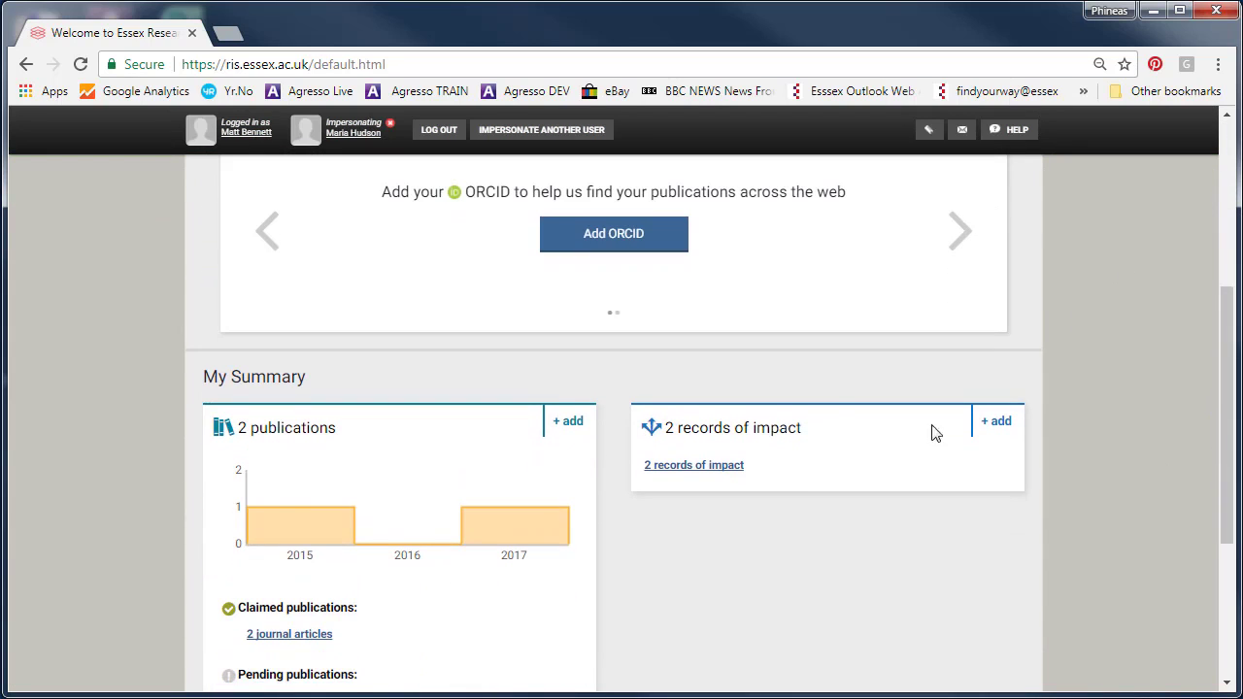
{"action": "left_click", "coordinate": [765, 429]}
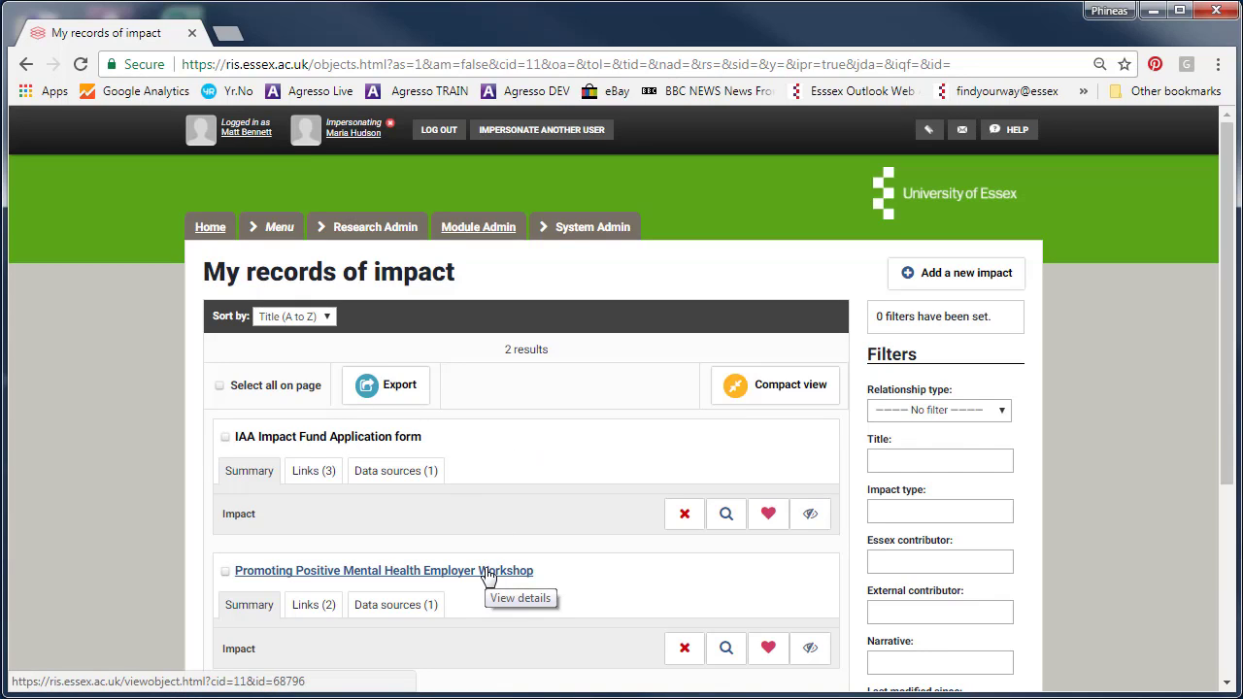
{"action": "scroll", "coordinate": [487, 574], "scroll_direction": "down", "scroll_amount": 3}
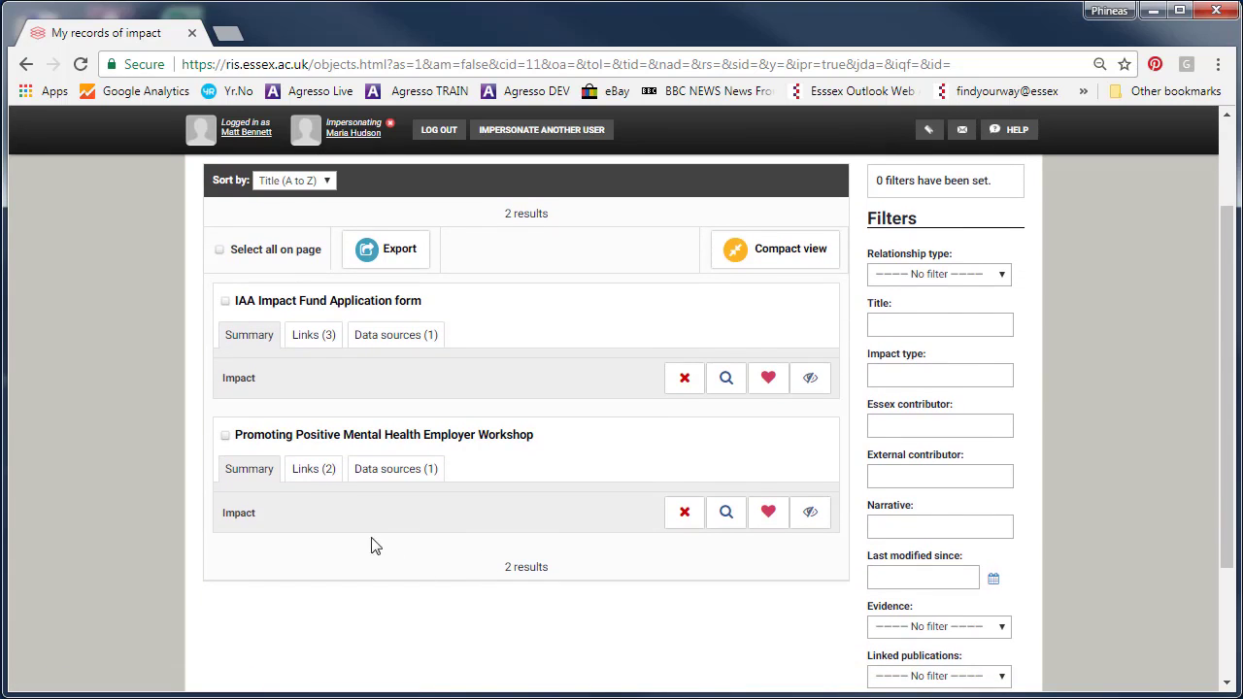
{"action": "left_click", "coordinate": [313, 473]}
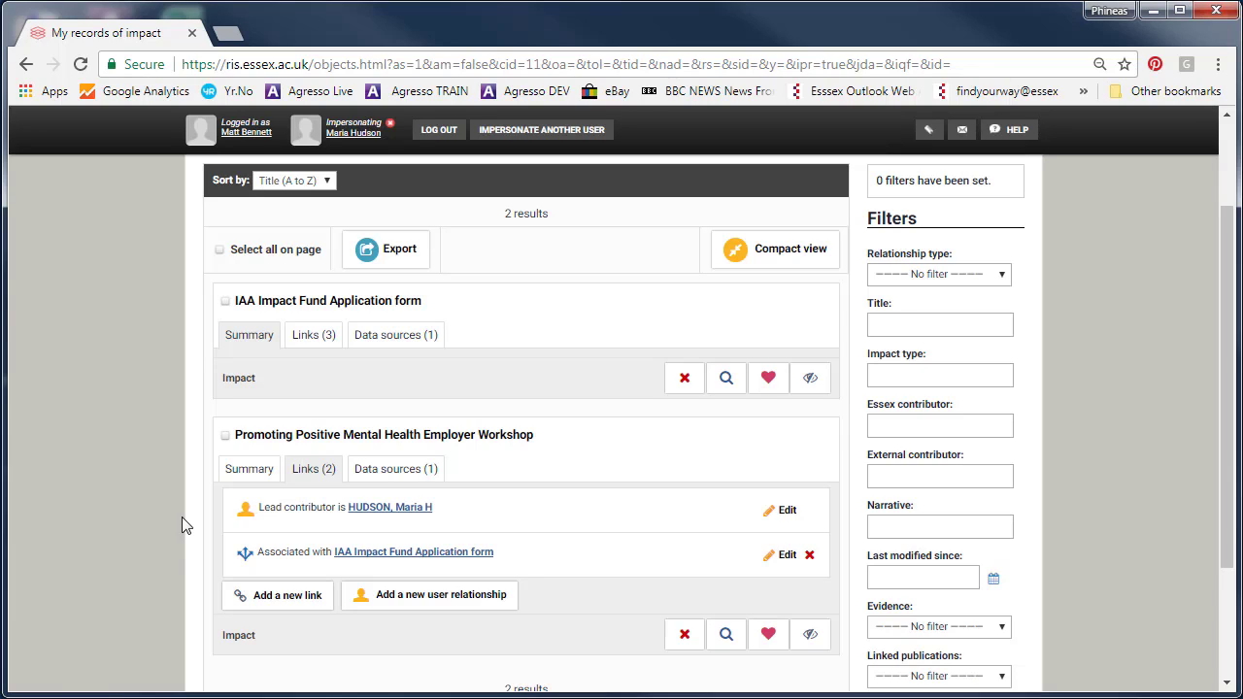
{"action": "left_click", "coordinate": [267, 473]}
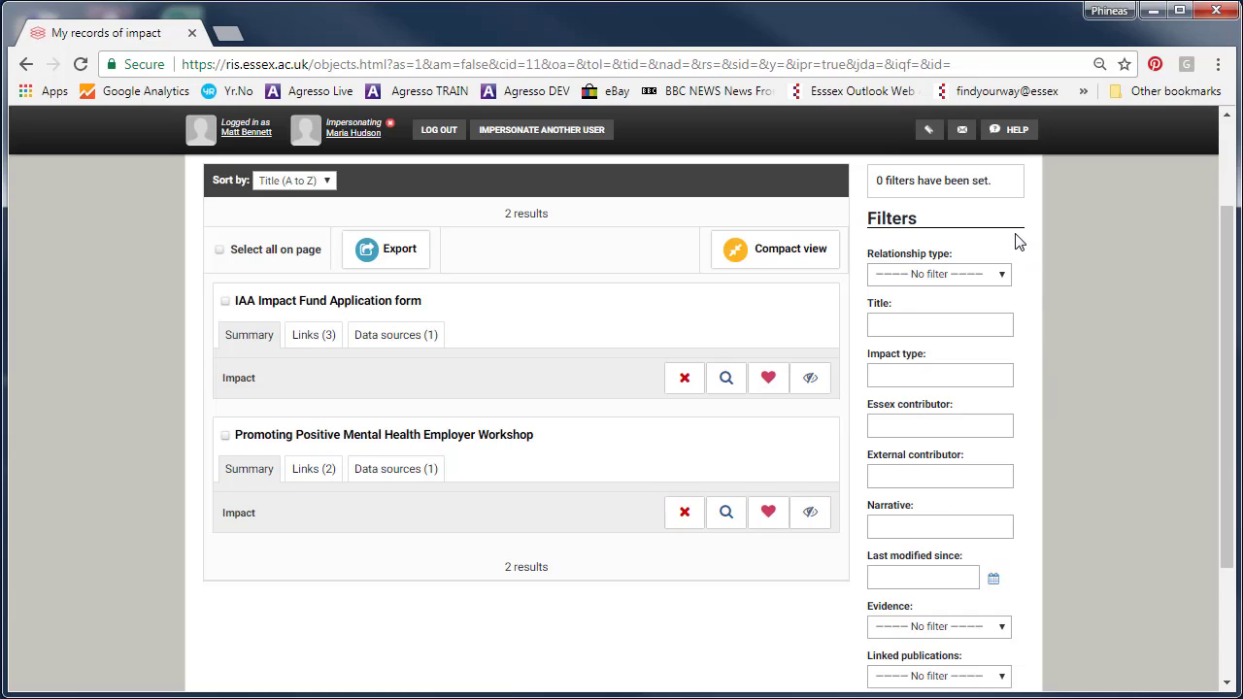
Filter the records of impact by the title word "health" and reset the filters.
{"action": "left_click", "coordinate": [961, 323]}
{"action": "type", "text": "health"}
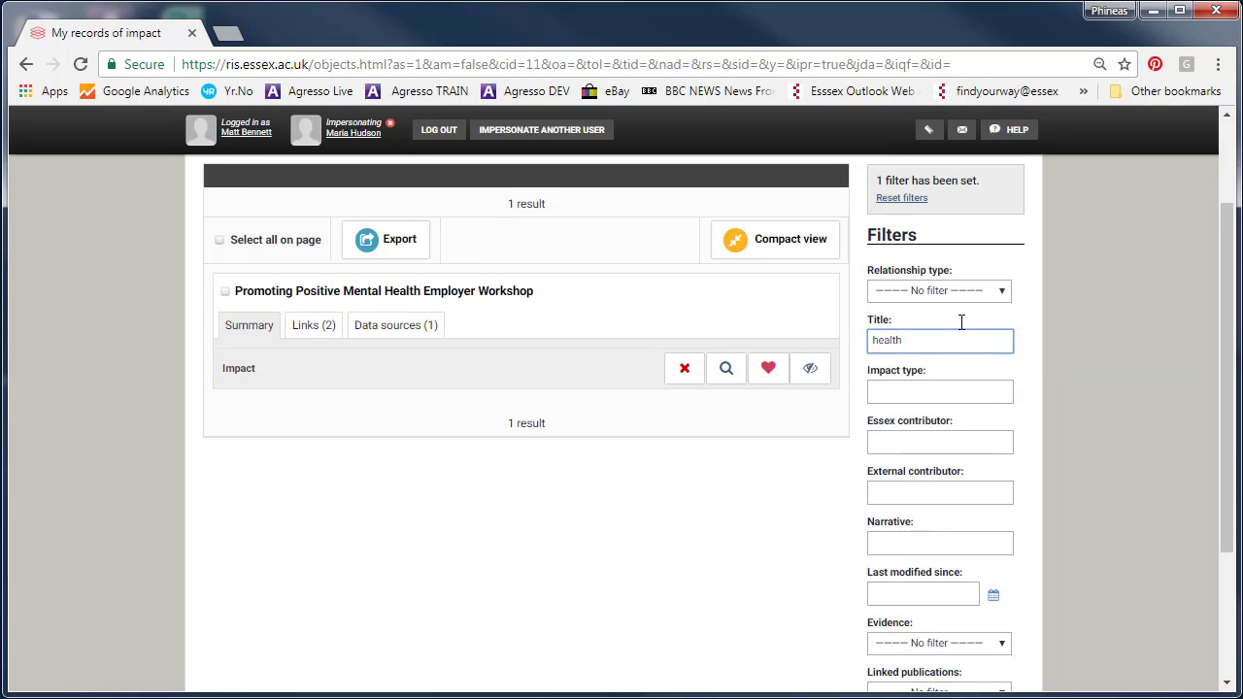
{"action": "left_click", "coordinate": [902, 198]}
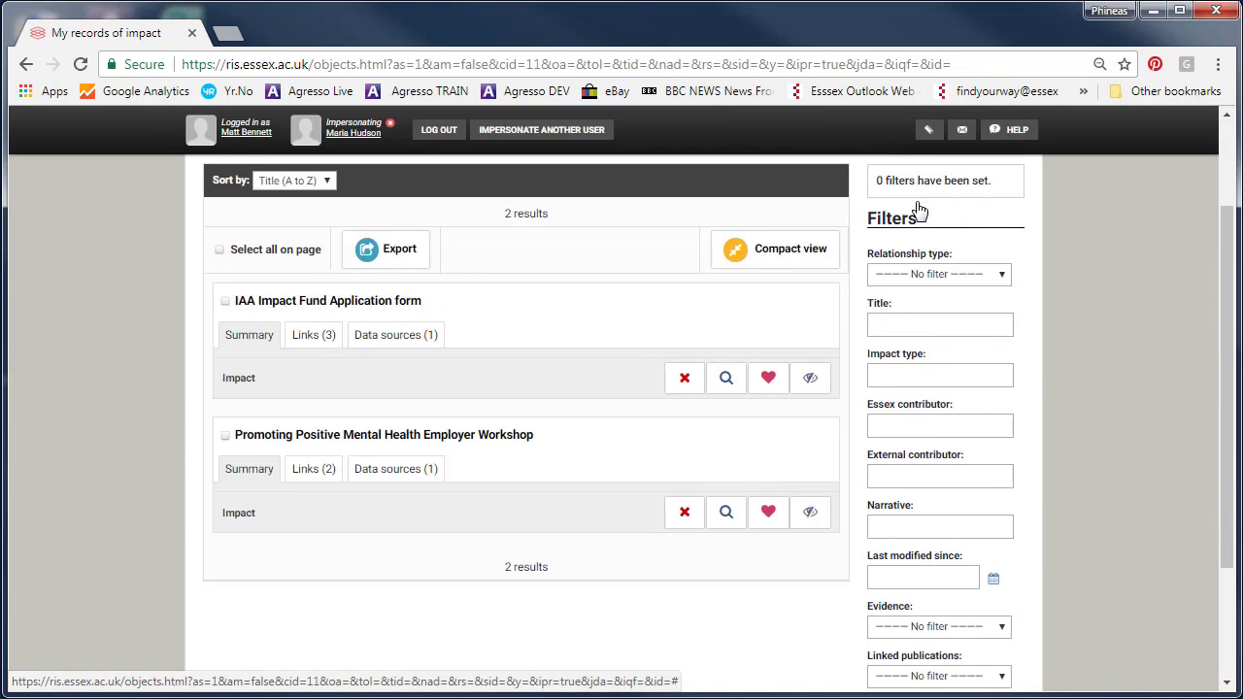
Start a new impact record with the working title "Consultancy for UK Department of Health on mental health at work".
{"action": "scroll", "coordinate": [919, 212], "scroll_direction": "up", "scroll_amount": 2}
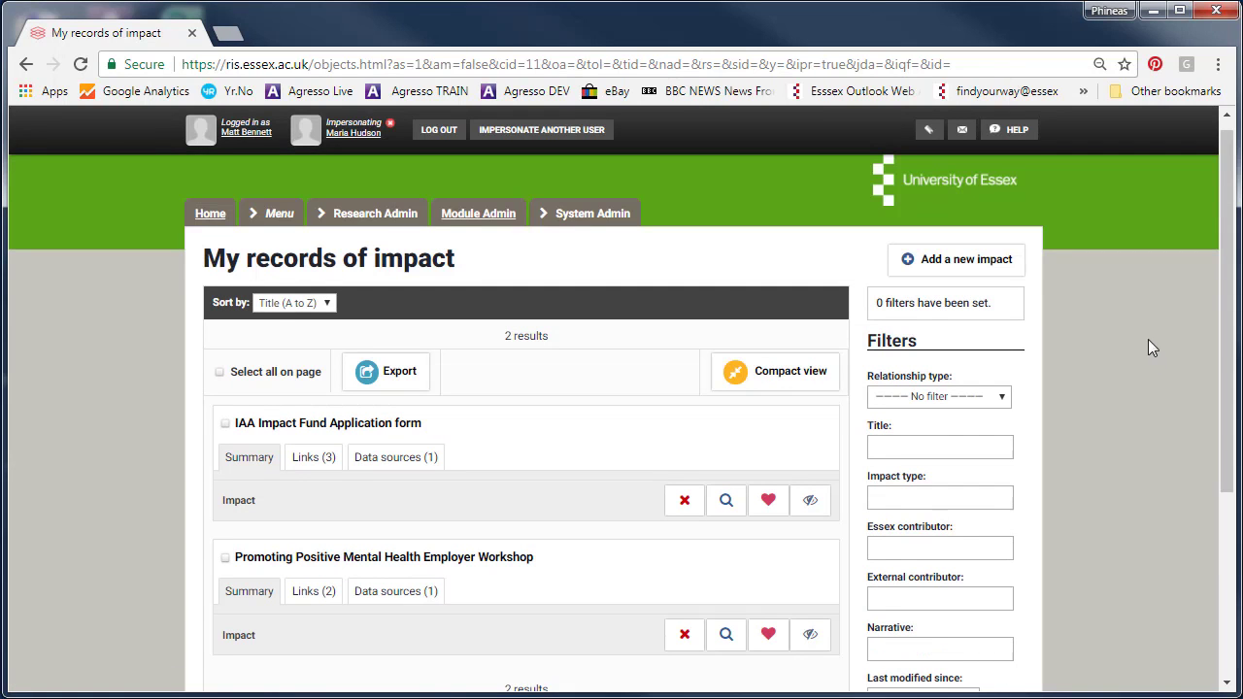
{"action": "left_click", "coordinate": [1010, 271]}
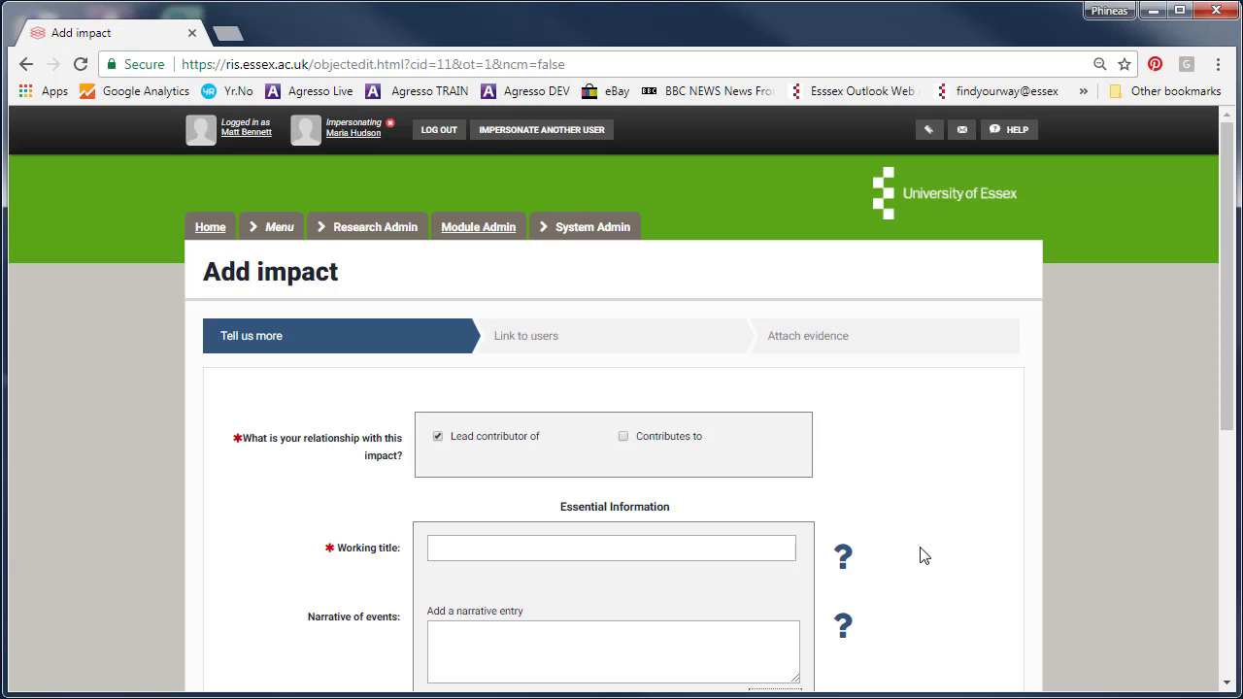
{"action": "left_click", "coordinate": [717, 554]}
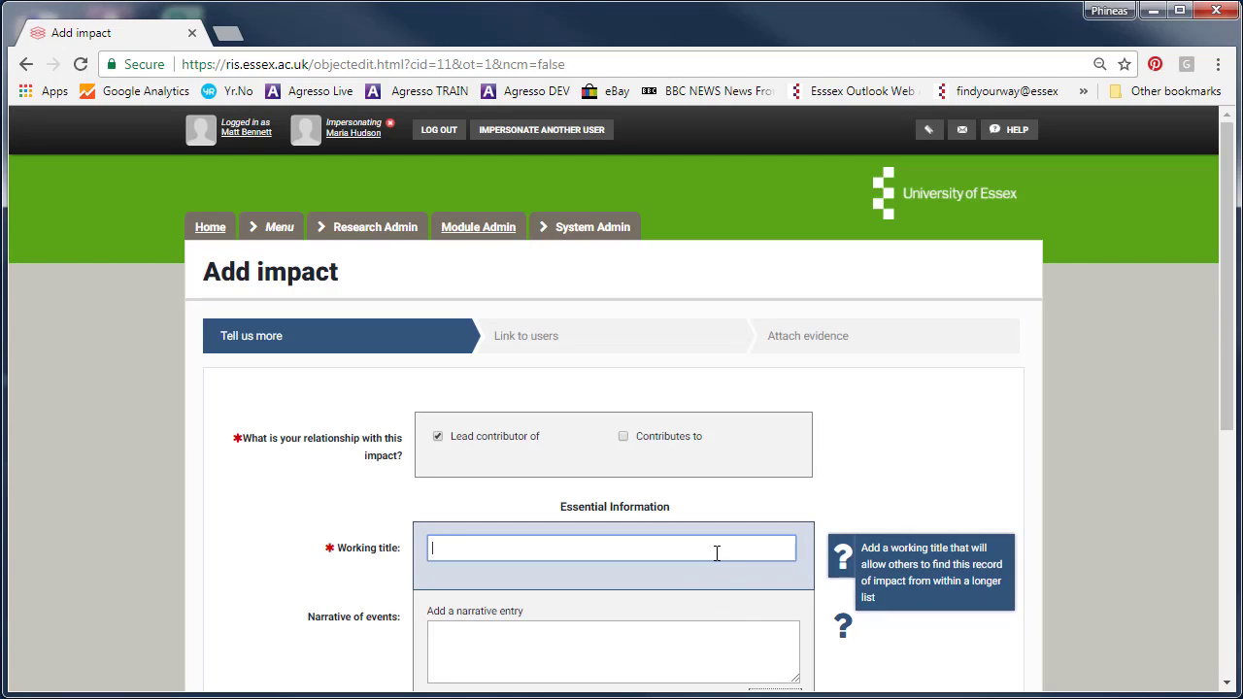
{"action": "type", "text": "Con"}
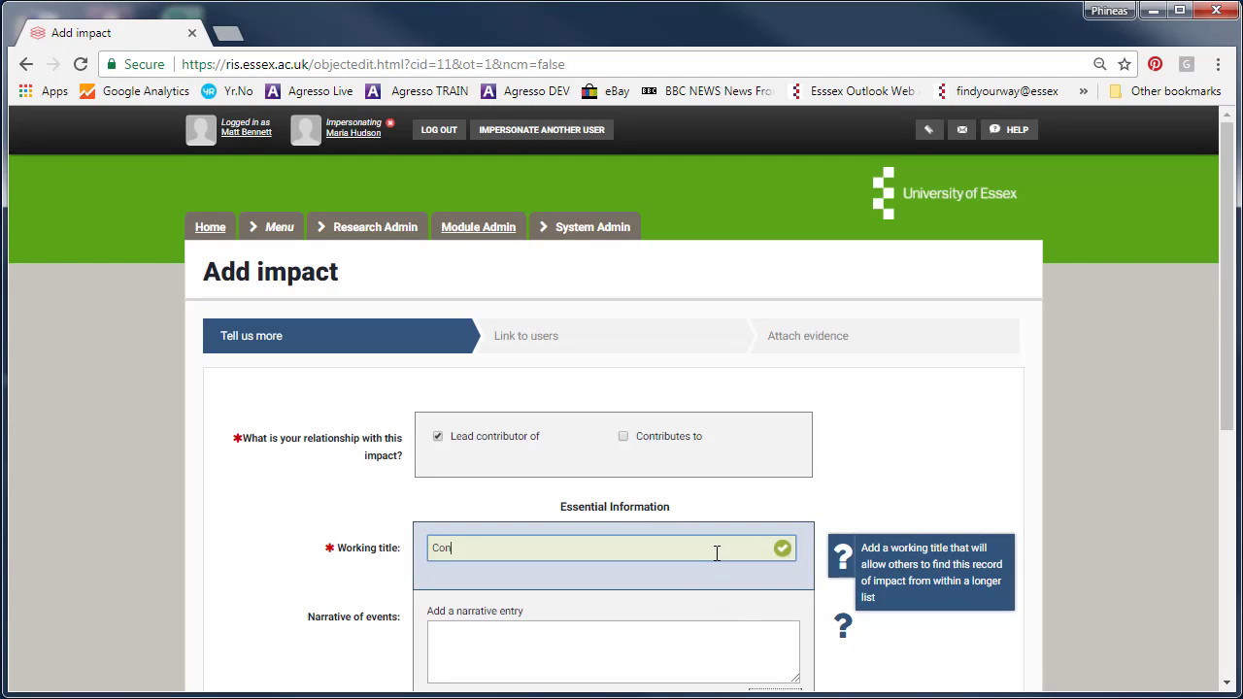
{"action": "type", "text": "sultancy for UK Department of He"}
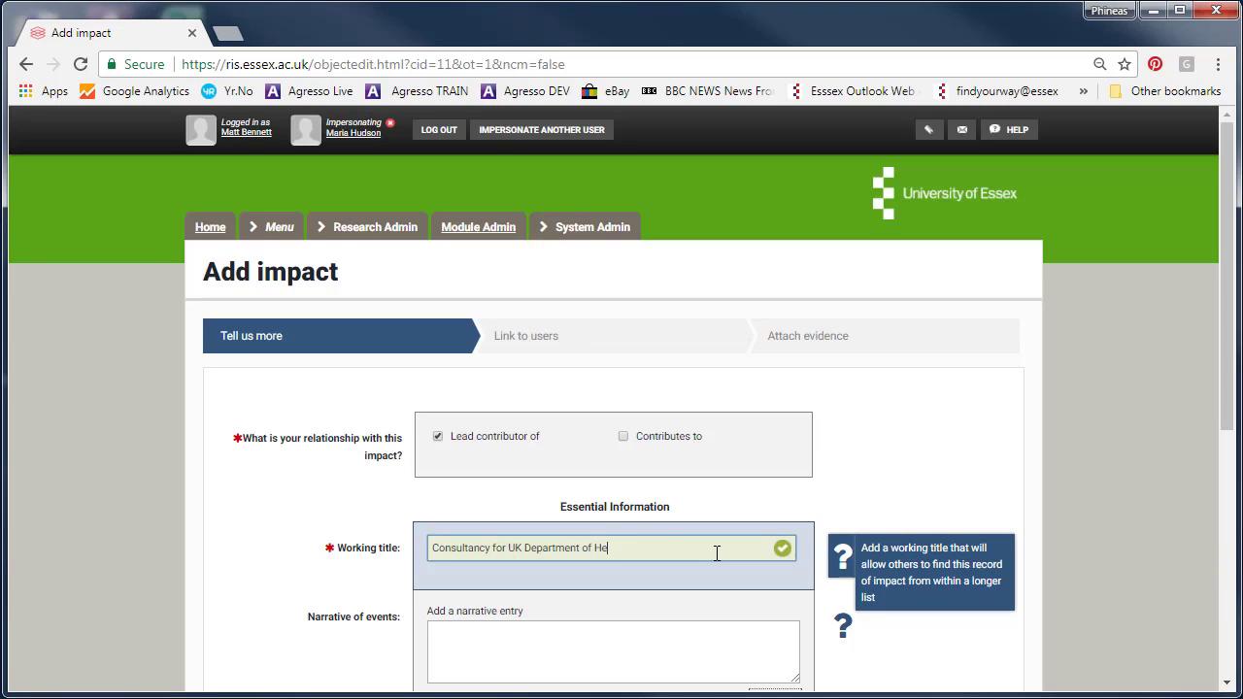
{"action": "type", "text": "alth on mental health at work"}
Add the narrative entry "The work was commissioned by the UK Department of Health between Nov 2016 and Feb 2017 to investigate etc.".
{"action": "scroll", "coordinate": [759, 455], "scroll_direction": "down", "scroll_amount": 2}
{"action": "type", "text": "Th"}
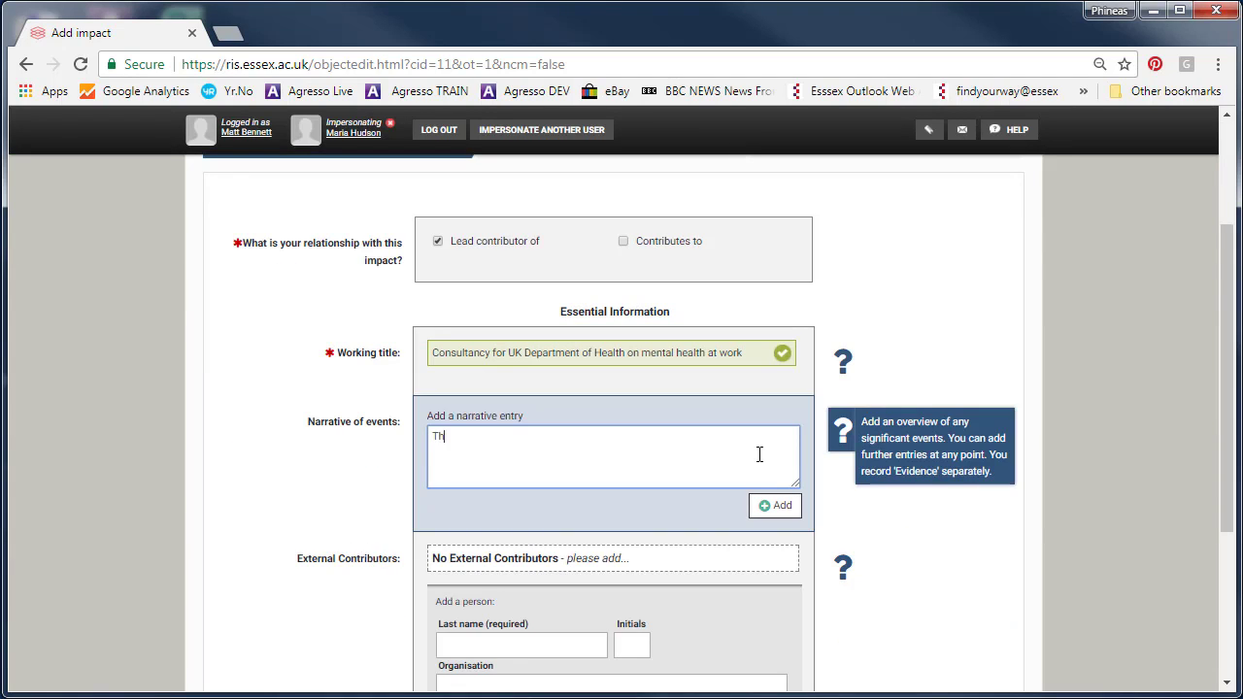
{"action": "type", "text": "e work ha"}
{"action": "key", "text": "BackSpace"}
{"action": "type", "text": "was commissione"}
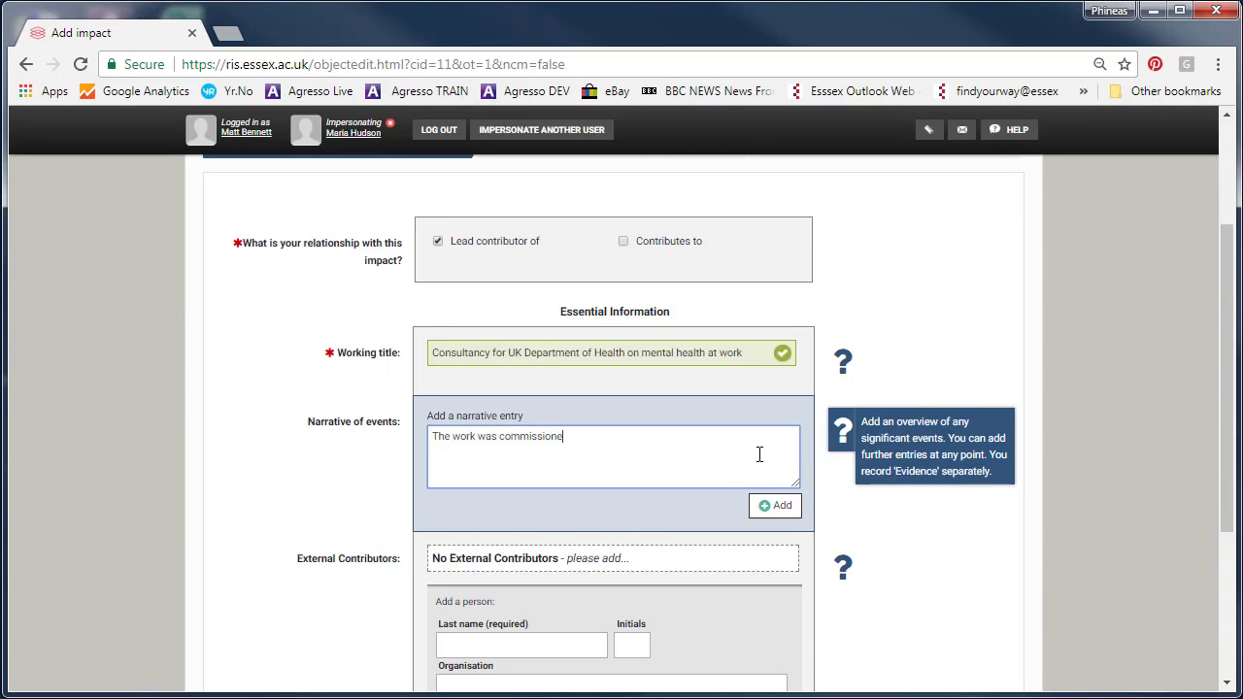
{"action": "type", "text": "d by the UK Department of Hea"}
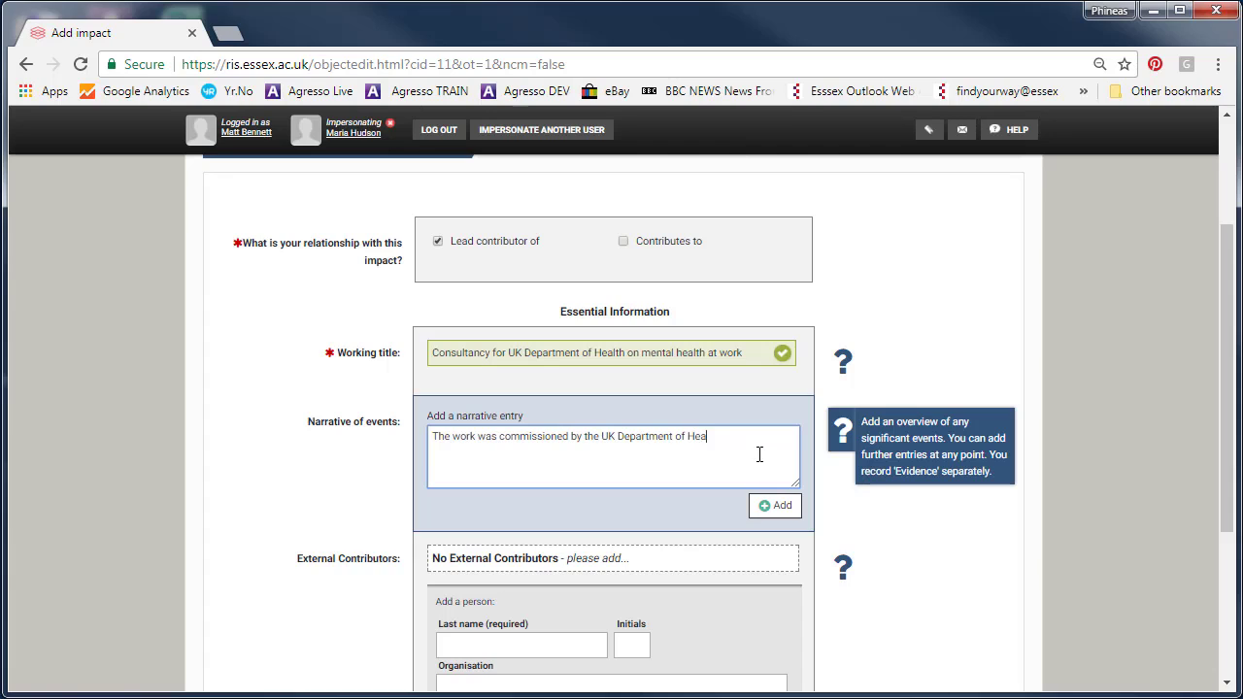
{"action": "type", "text": "lth between Nov 2016 and Feb 2017 "}
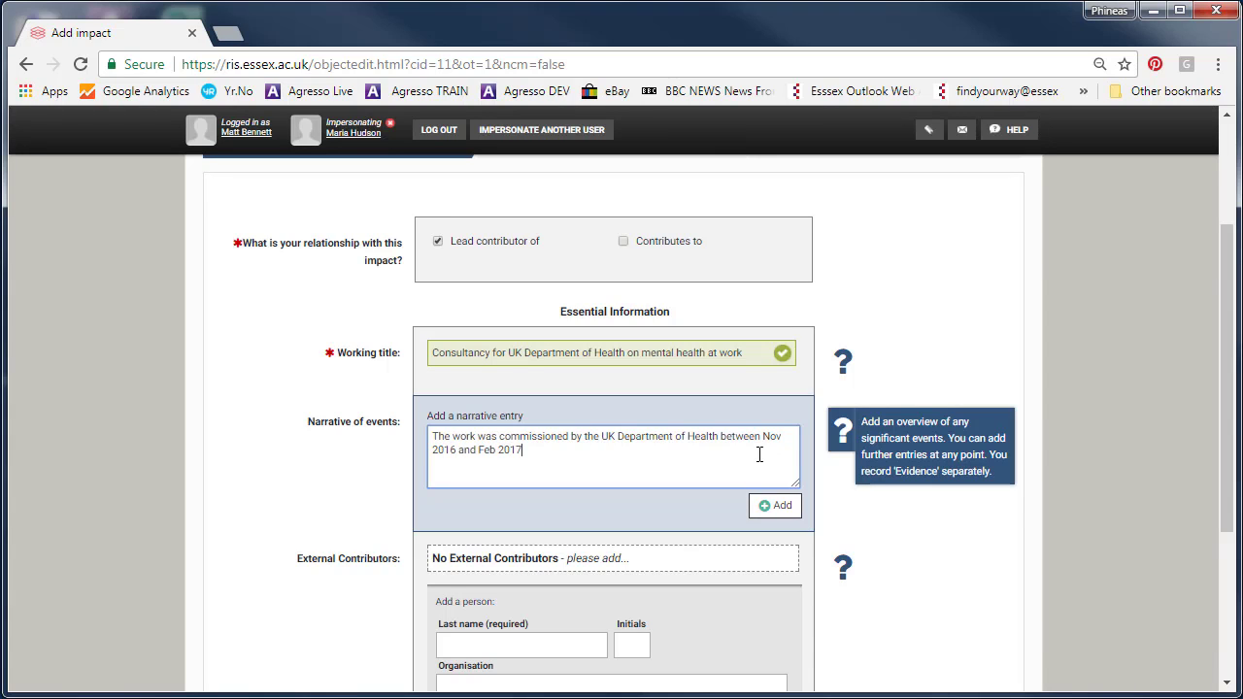
{"action": "type", "text": "to investigate etc."}
{"action": "left_click", "coordinate": [1010, 527]}
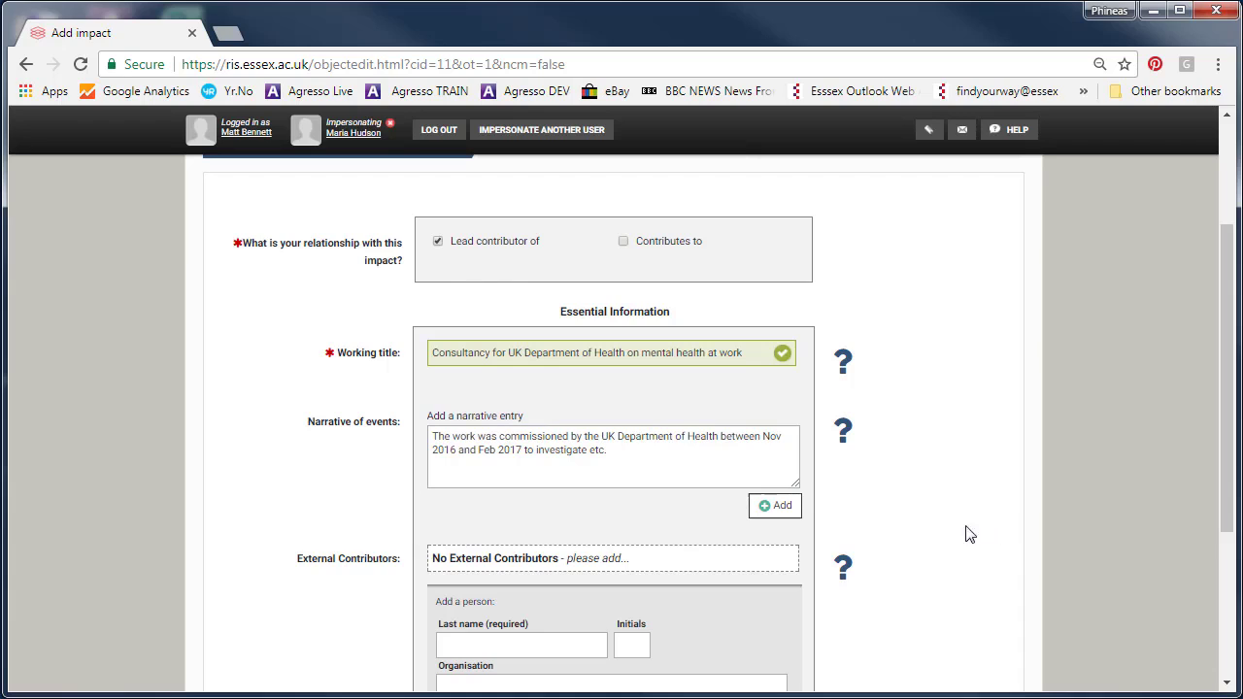
{"action": "left_click", "coordinate": [782, 505]}
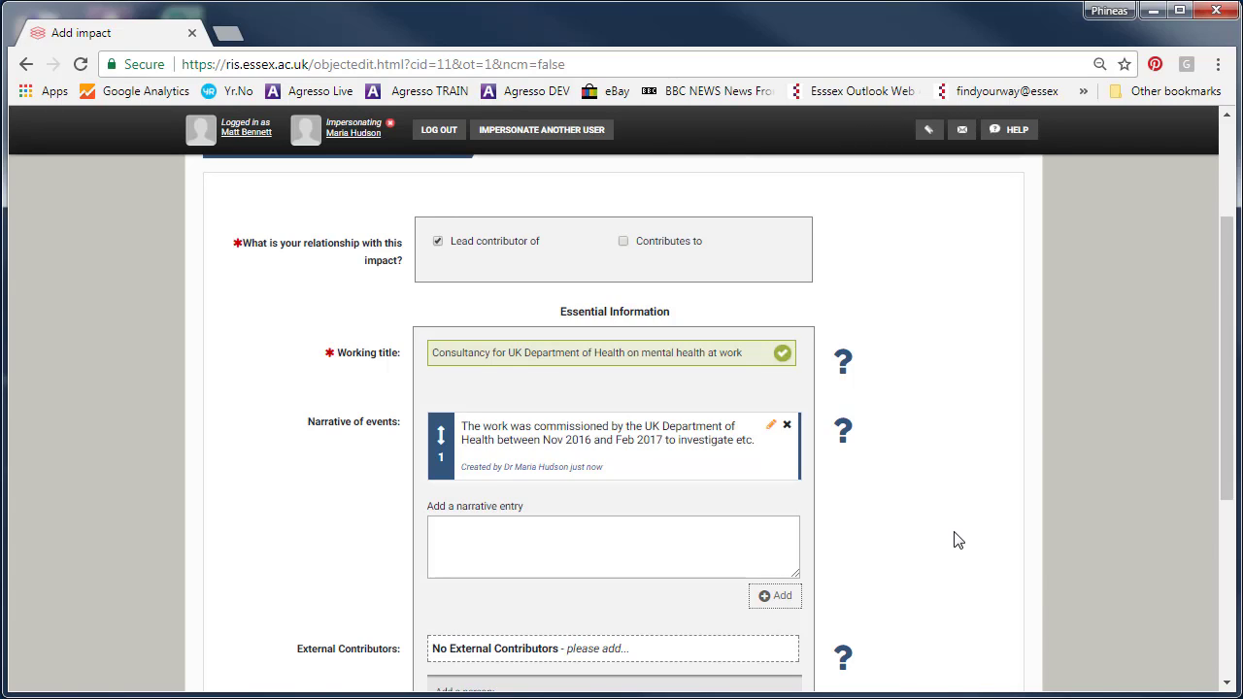
Add a second narrative entry reading "The consultancy resulted in changes X, Y, and Z in the Department of Health".
{"action": "left_click", "coordinate": [763, 531]}
{"action": "type", "text": "T"}
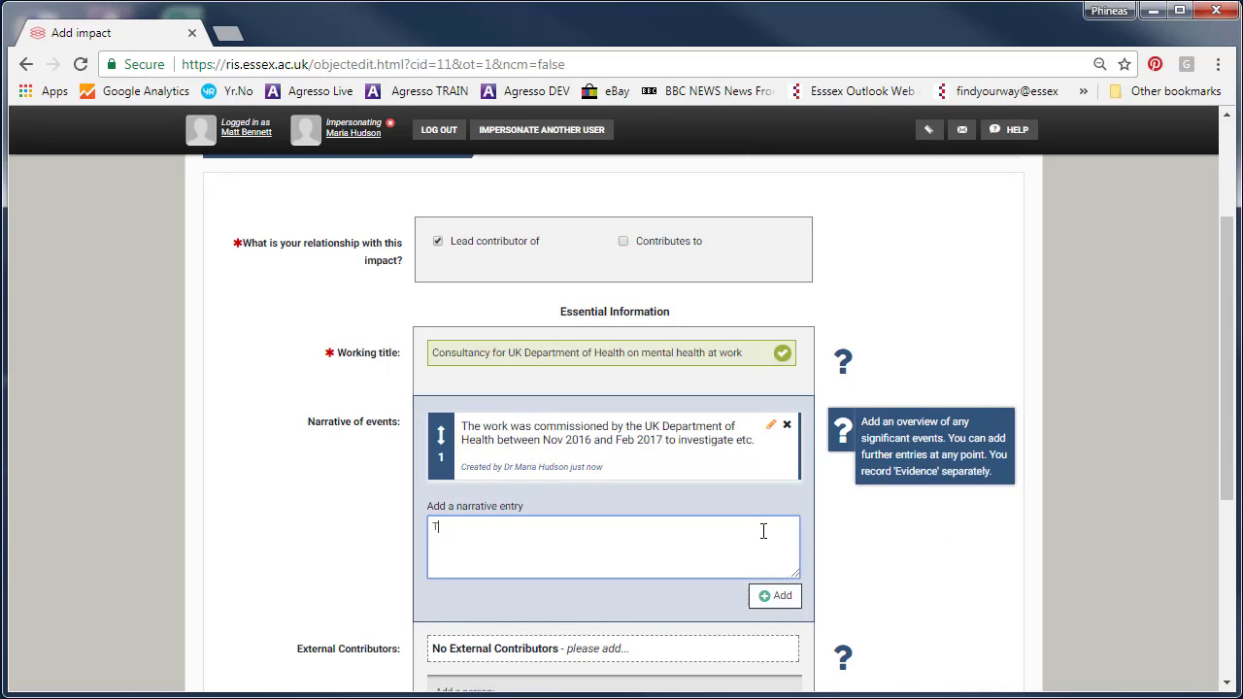
{"action": "type", "text": "he consultancy resulted in changes X, Y, and Z in the Department of Health"}
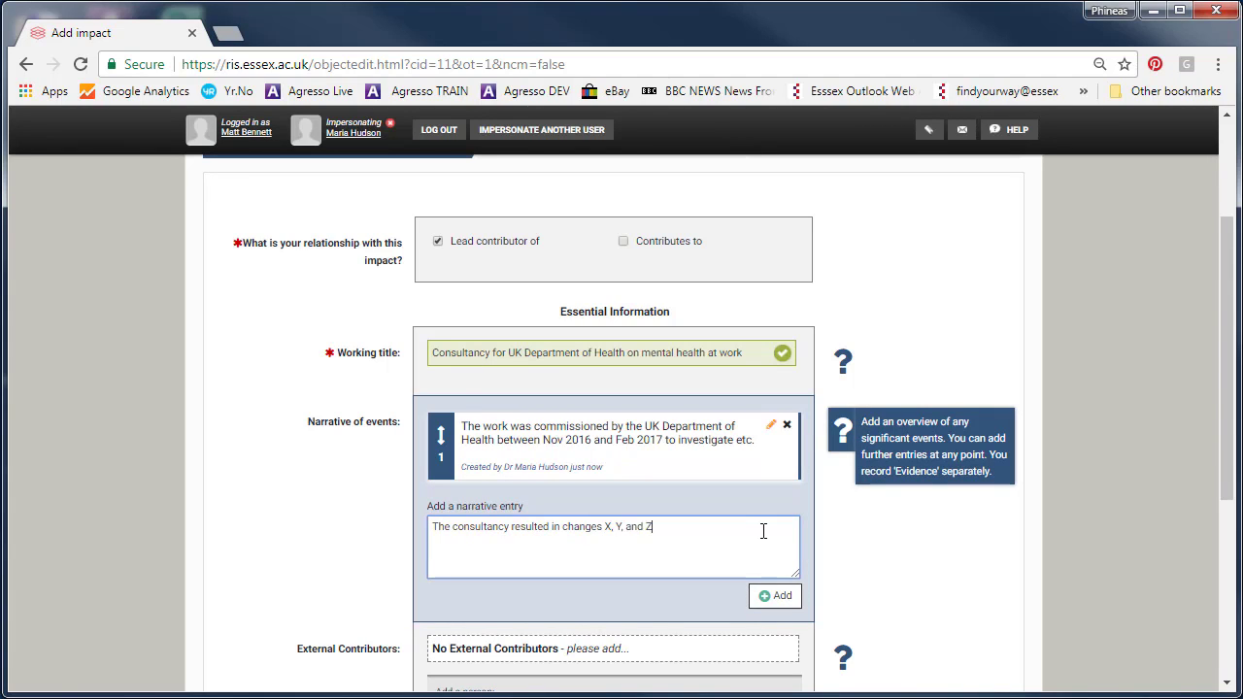
{"action": "left_click", "coordinate": [909, 566]}
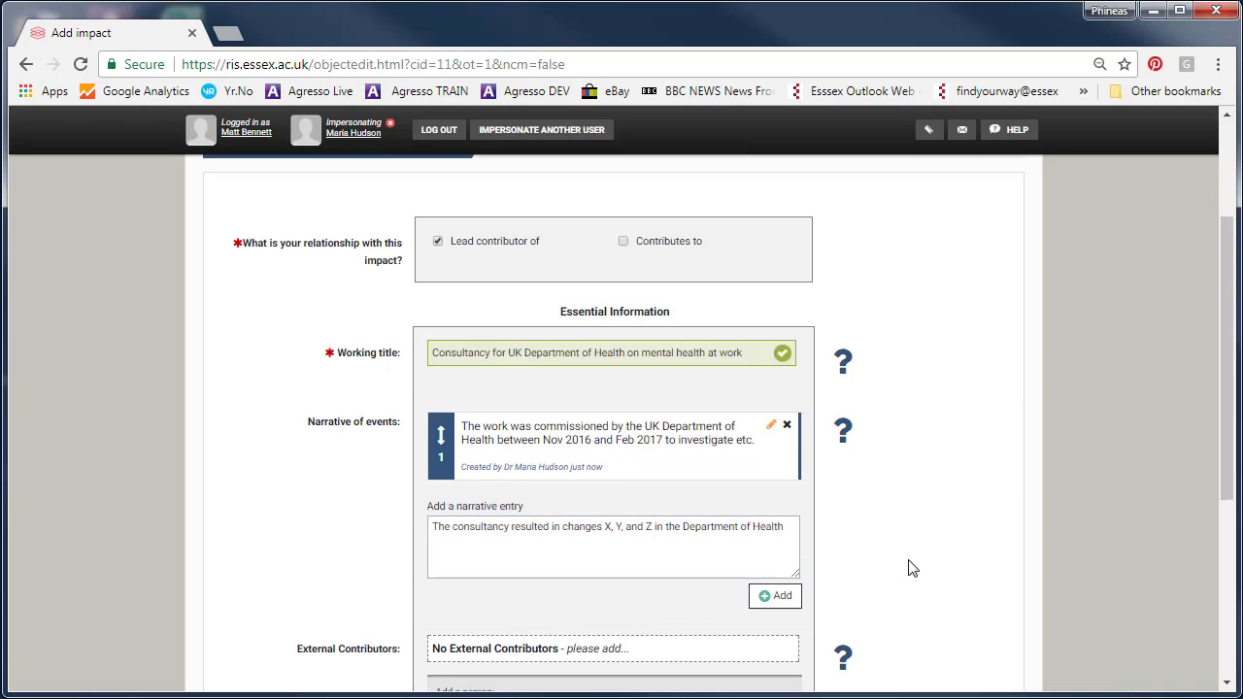
{"action": "left_click", "coordinate": [781, 597]}
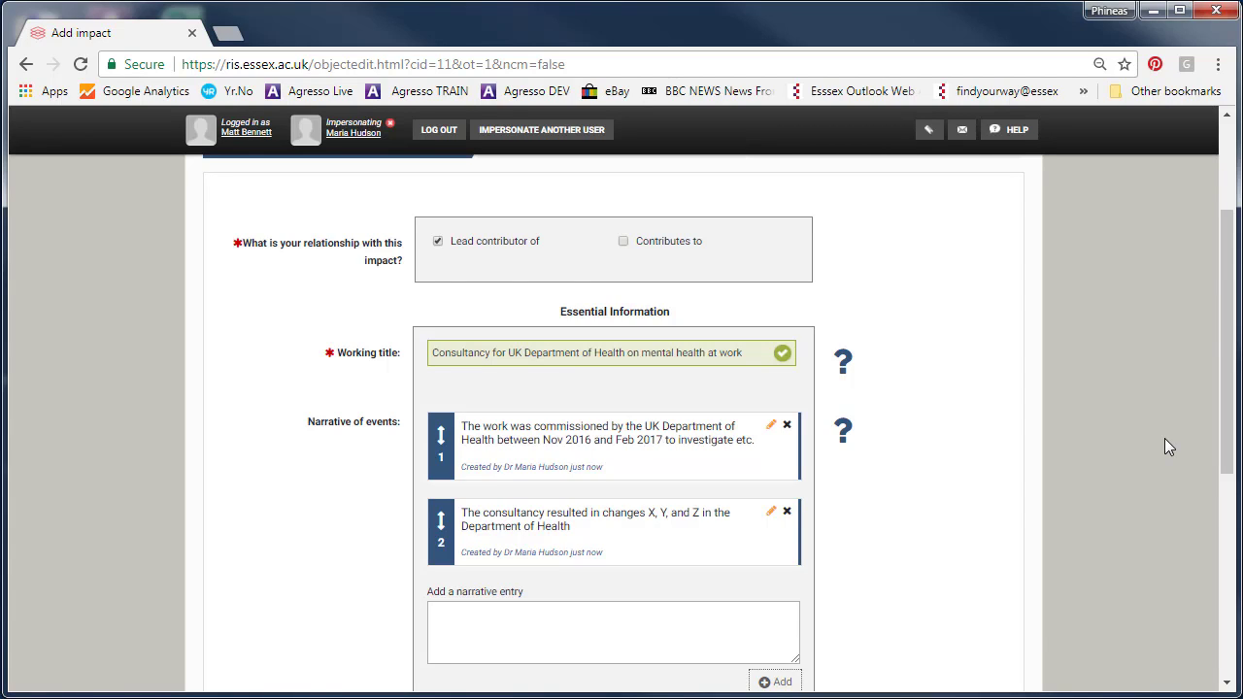
Add an external contributor with organisation "Department of Health, UK", last name "Not applicable" and initials "NA".
{"action": "left_click_drag", "start_coordinate": [1226, 419], "coordinate": [1225, 563]}
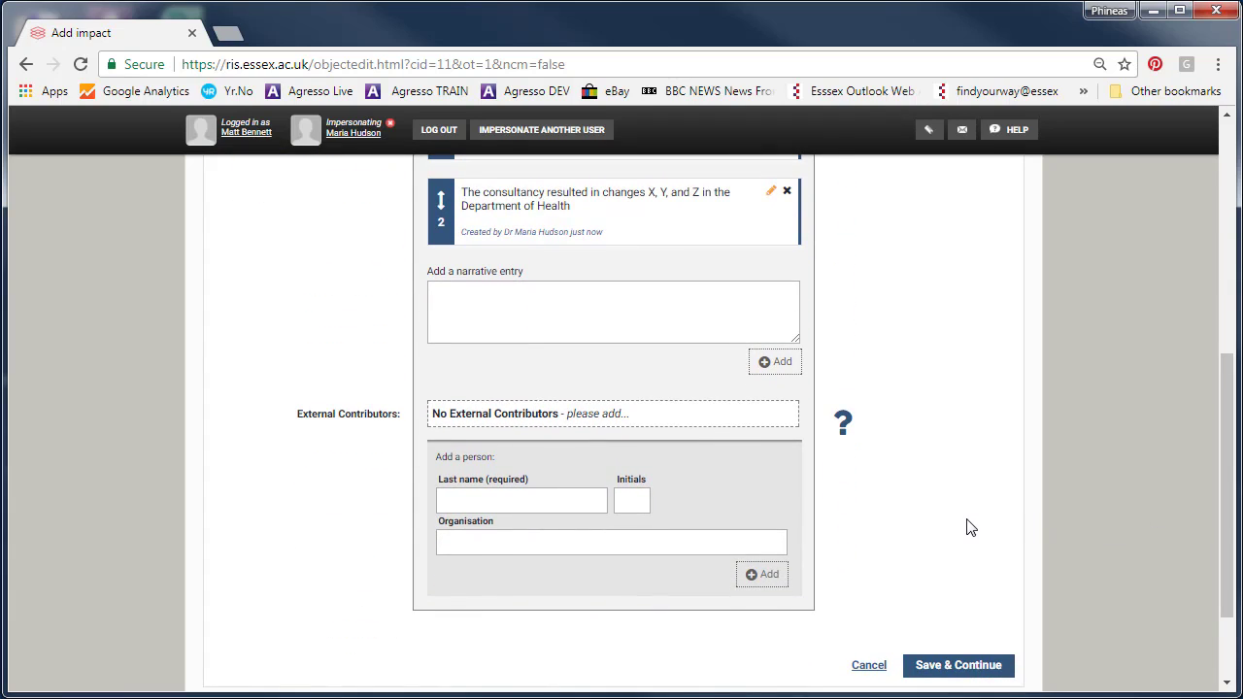
{"action": "left_click", "coordinate": [643, 540]}
{"action": "type", "text": "De"}
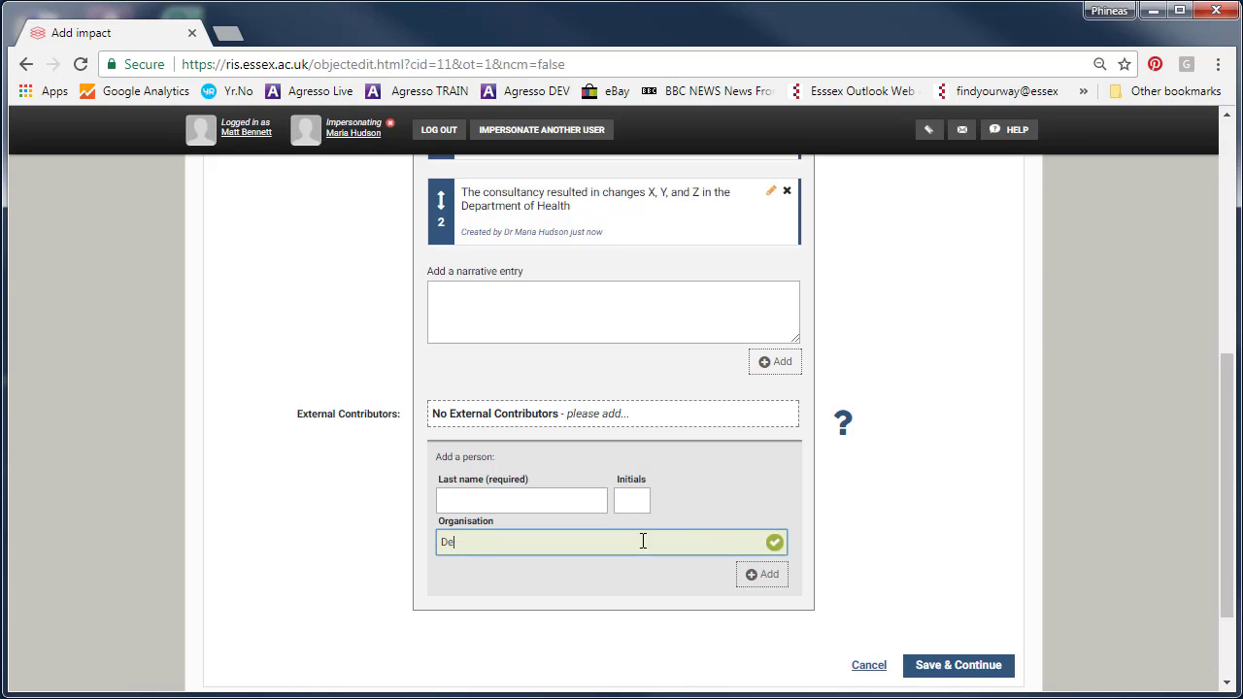
{"action": "type", "text": "partment "}
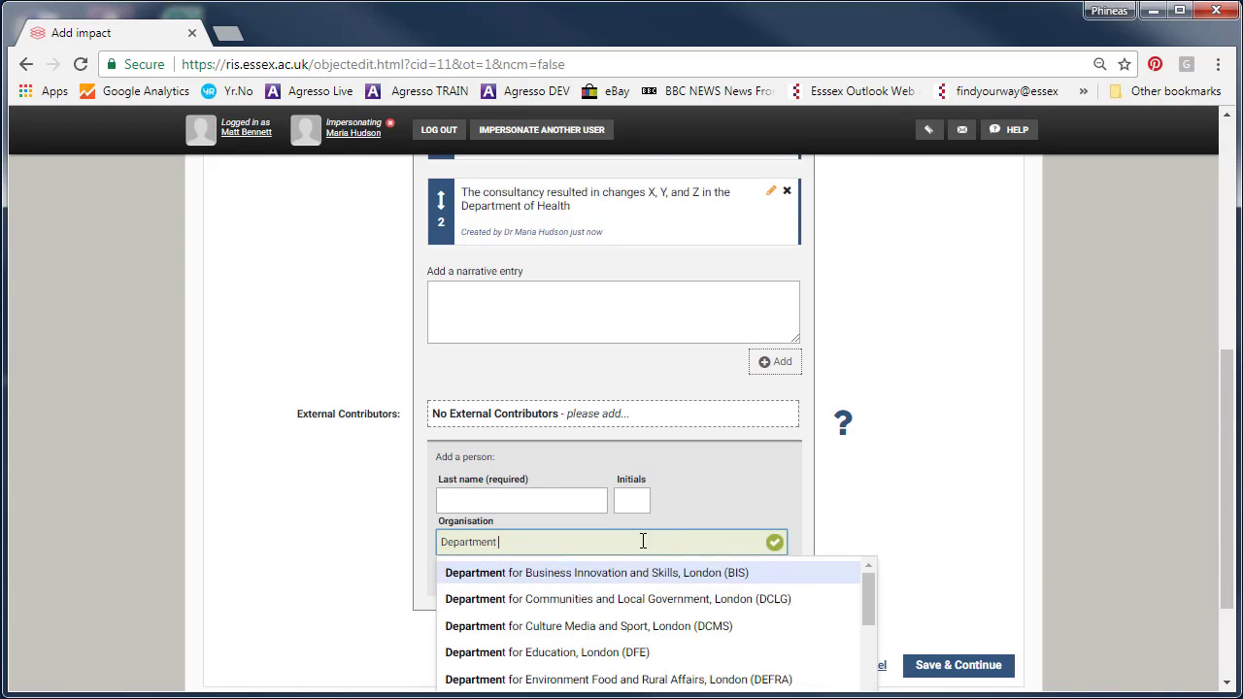
{"action": "type", "text": "of Health, UK"}
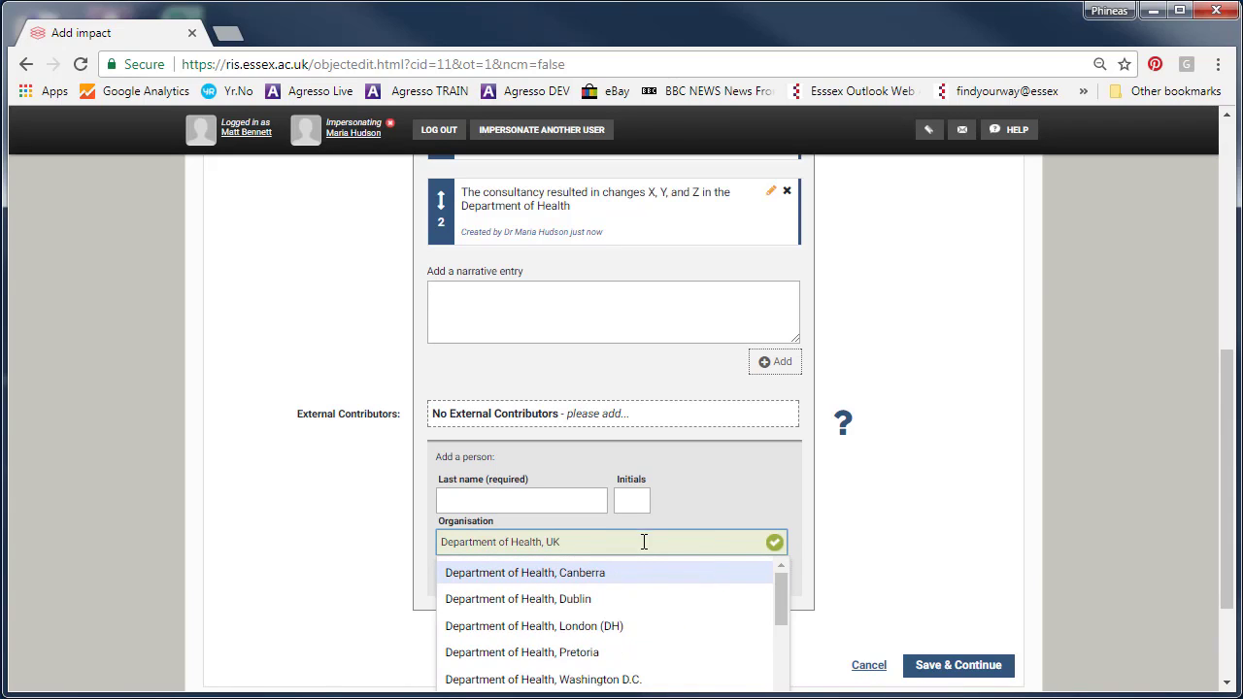
{"action": "left_click", "coordinate": [867, 561]}
{"action": "left_click", "coordinate": [531, 500]}
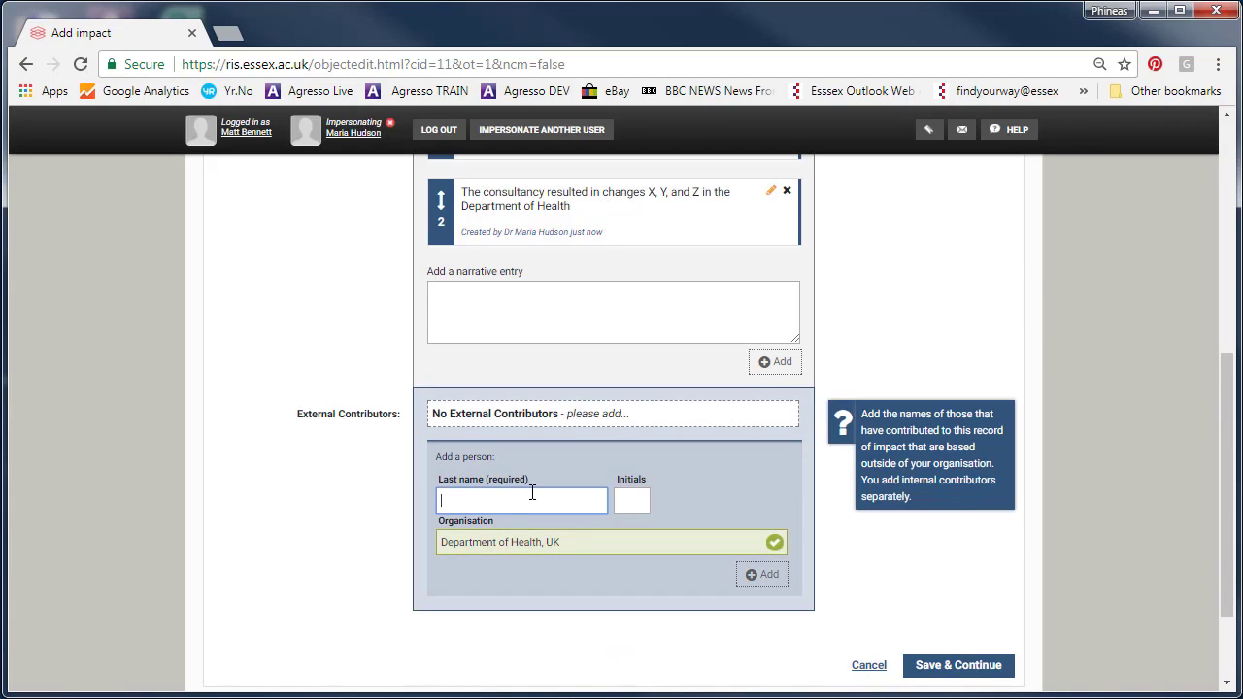
{"action": "type", "text": "Not applicable"}
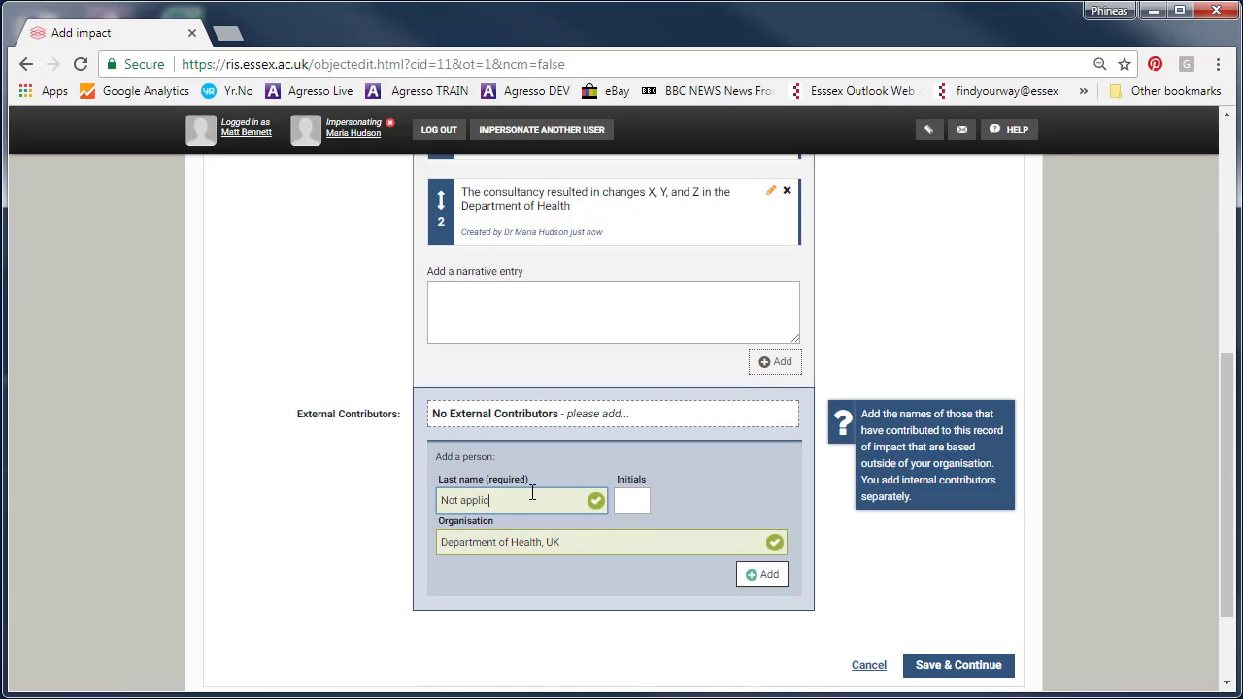
{"action": "left_click", "coordinate": [635, 502]}
{"action": "type", "text": "NA"}
{"action": "left_click", "coordinate": [907, 570]}
{"action": "left_click", "coordinate": [767, 575]}
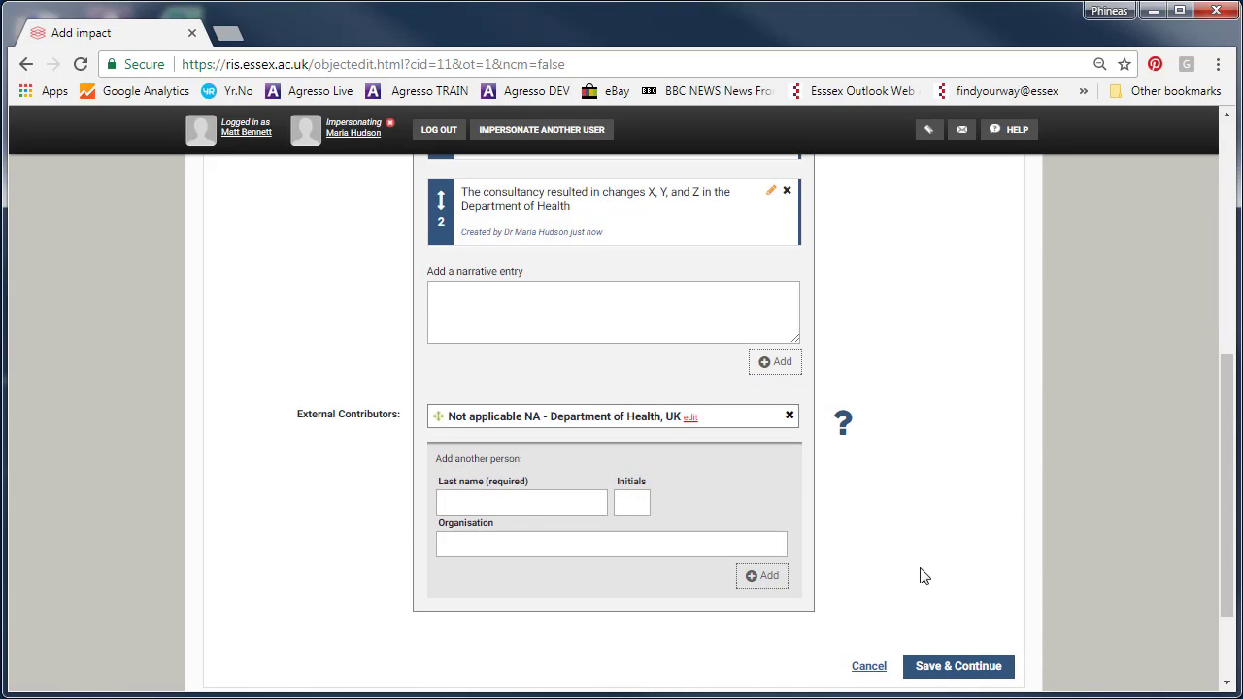
Save the impact details and link the second matching Essex user with the surname entered, using the relationship "Contributes to".
{"action": "left_click", "coordinate": [962, 667]}
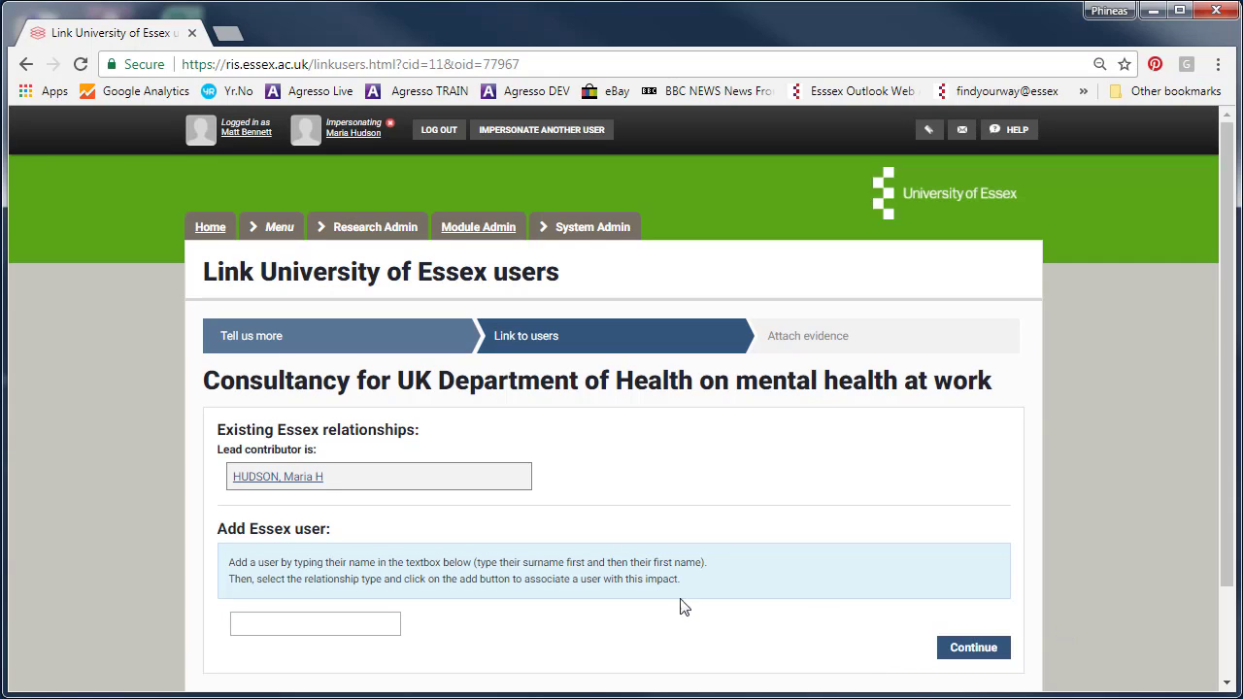
{"action": "left_click", "coordinate": [366, 618]}
{"action": "type", "text": "Bennett"}
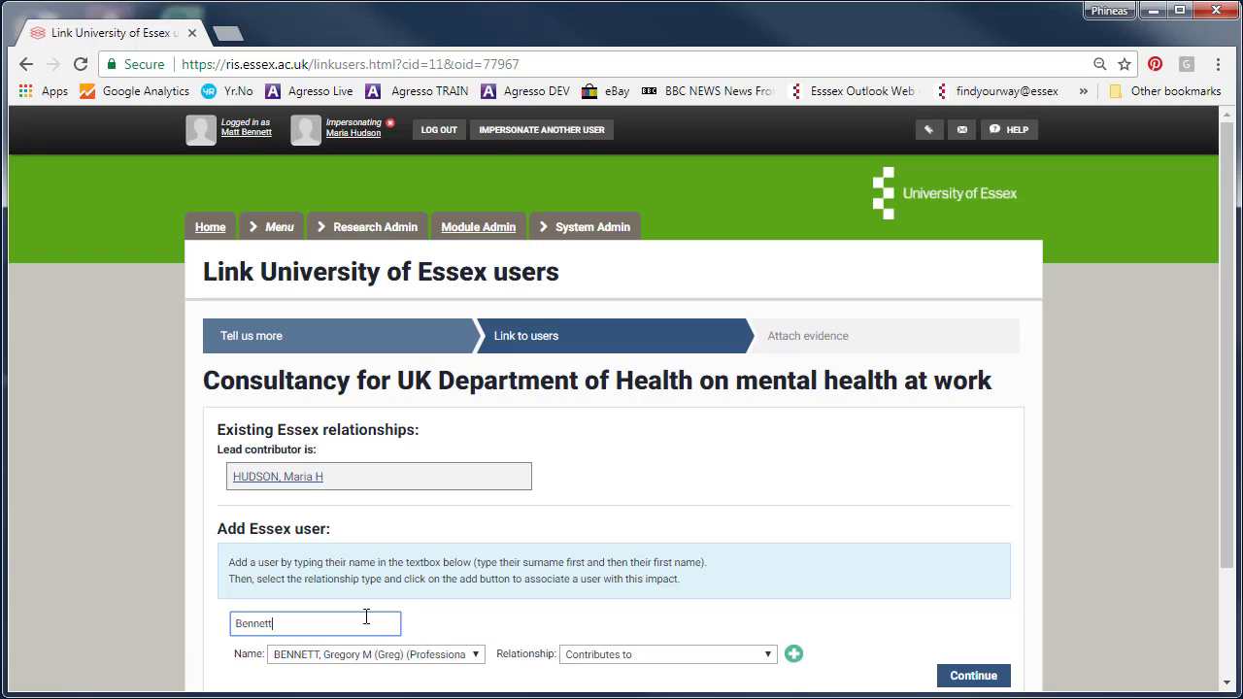
{"action": "left_click", "coordinate": [430, 656]}
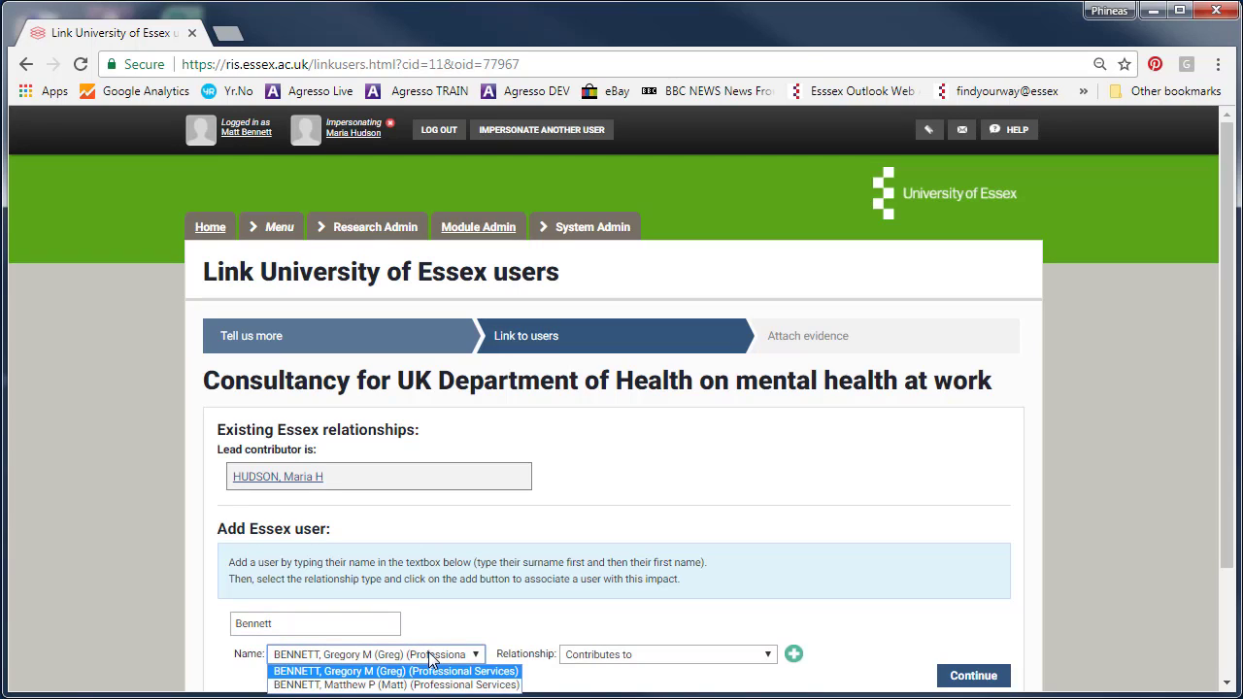
{"action": "left_click", "coordinate": [441, 684]}
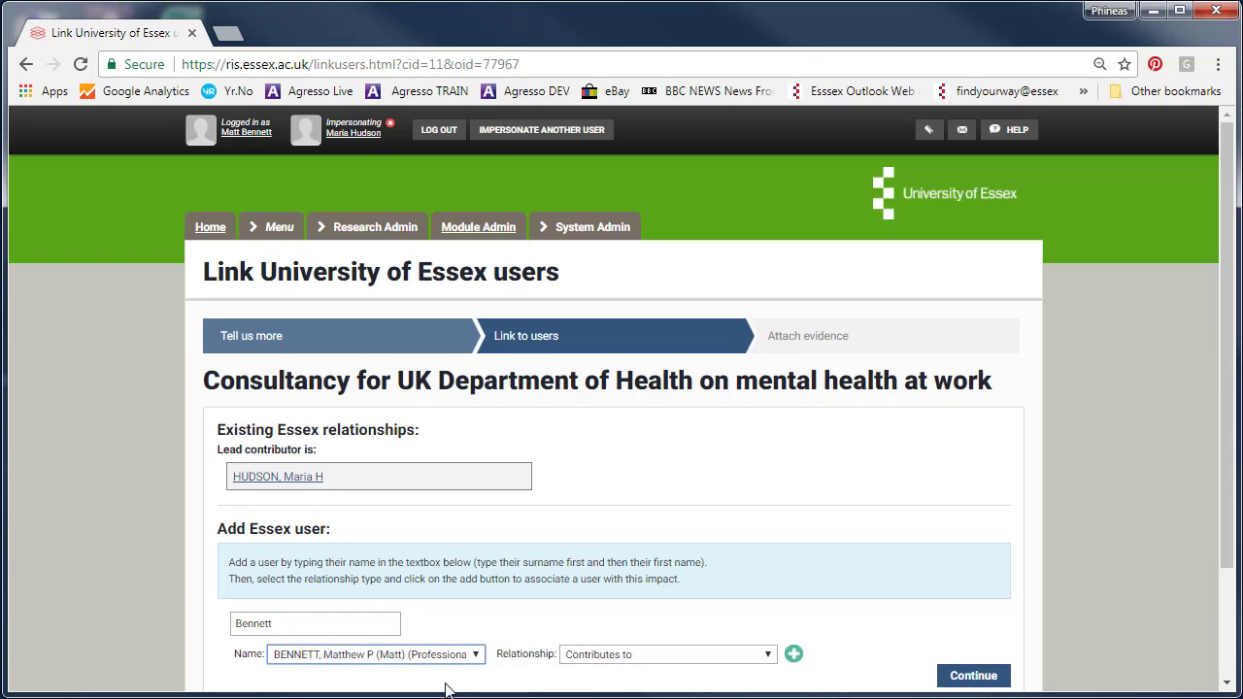
{"action": "left_click", "coordinate": [665, 659]}
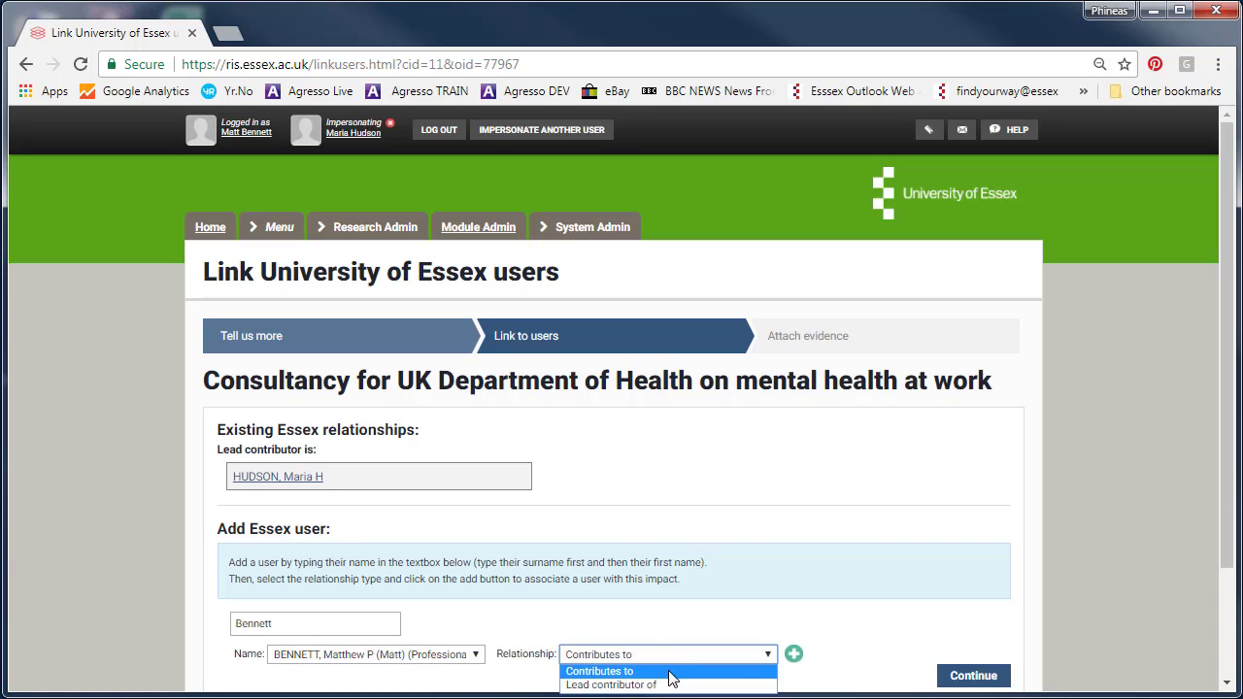
{"action": "left_click", "coordinate": [669, 671]}
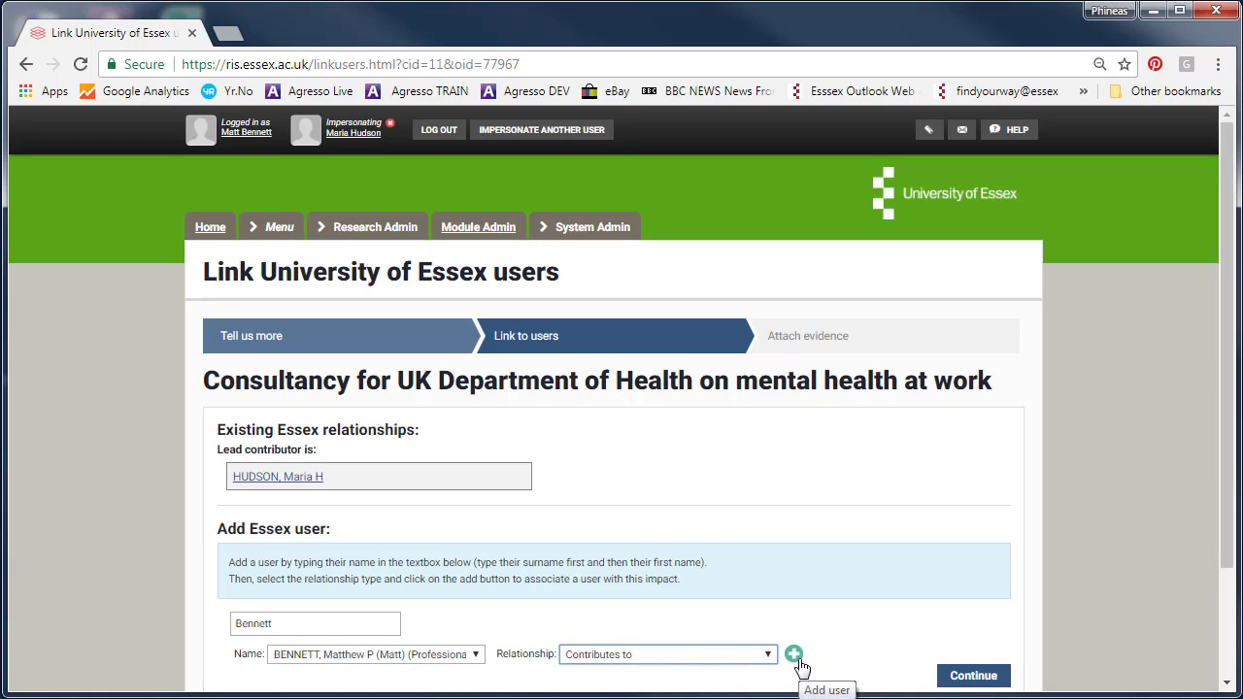
{"action": "left_click", "coordinate": [794, 656]}
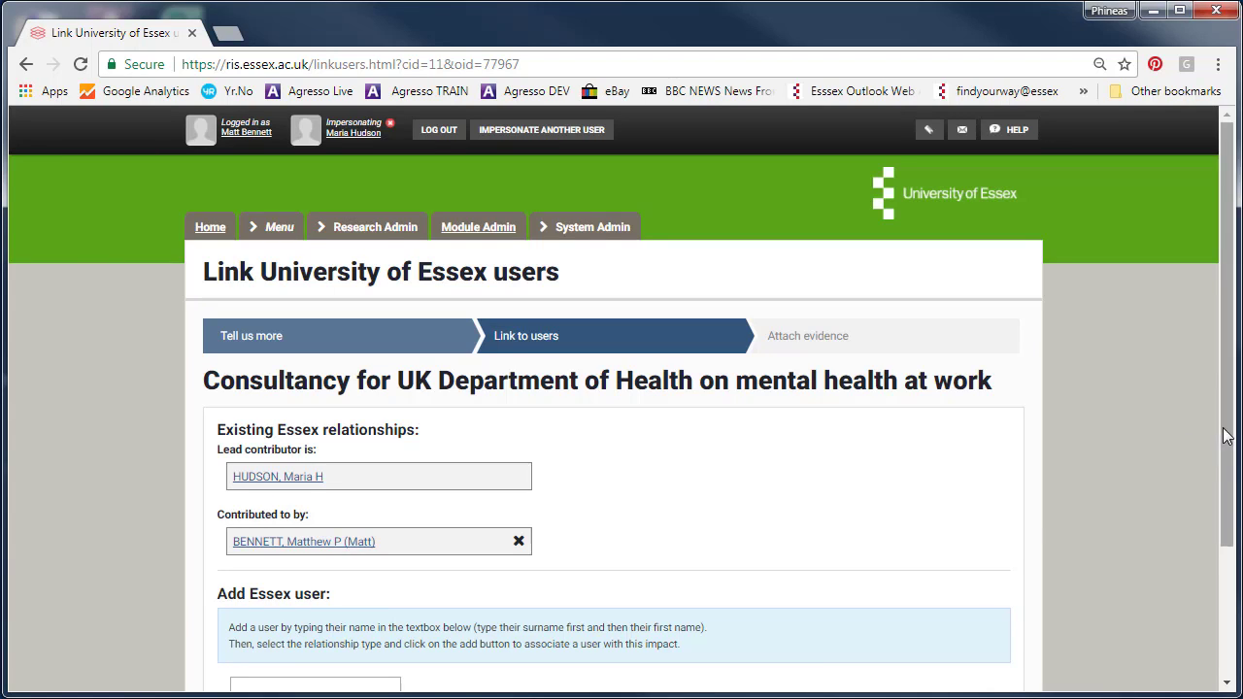
Link another Essex colleague to the impact with the relationship "Contributes to" and continue to the evidence stage.
{"action": "left_click_drag", "start_coordinate": [1225, 436], "coordinate": [1226, 455]}
{"action": "left_click", "coordinate": [378, 660]}
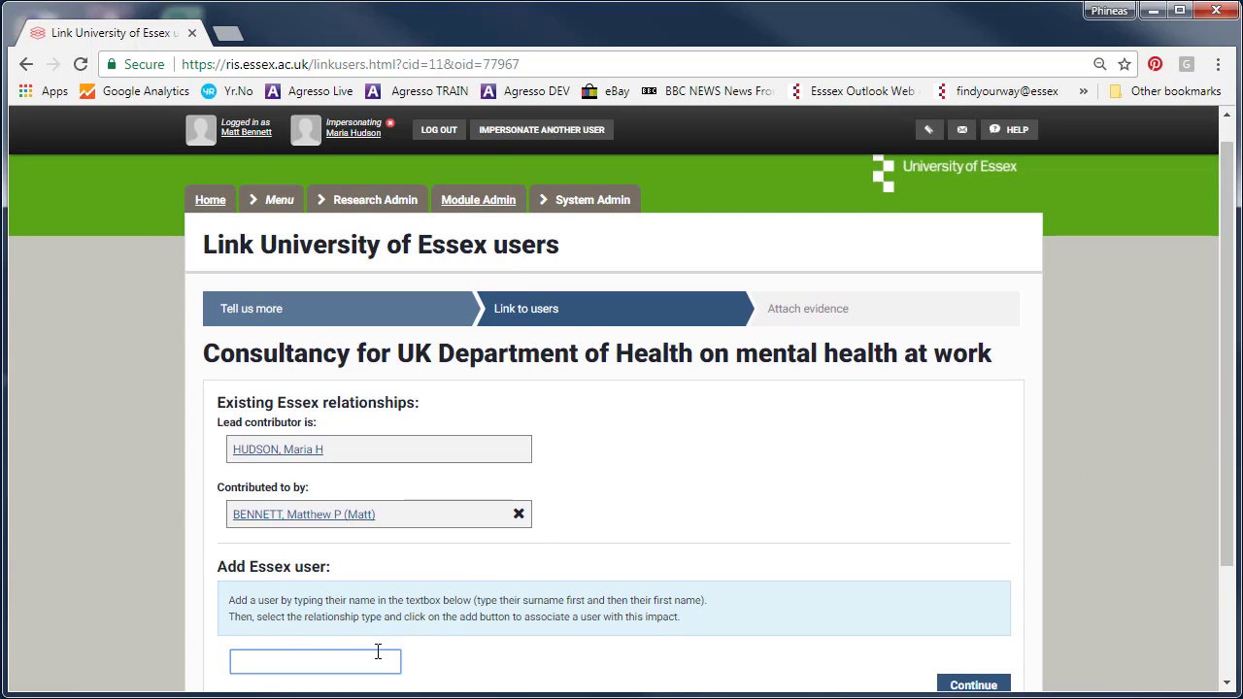
{"action": "type", "text": "wenlock"}
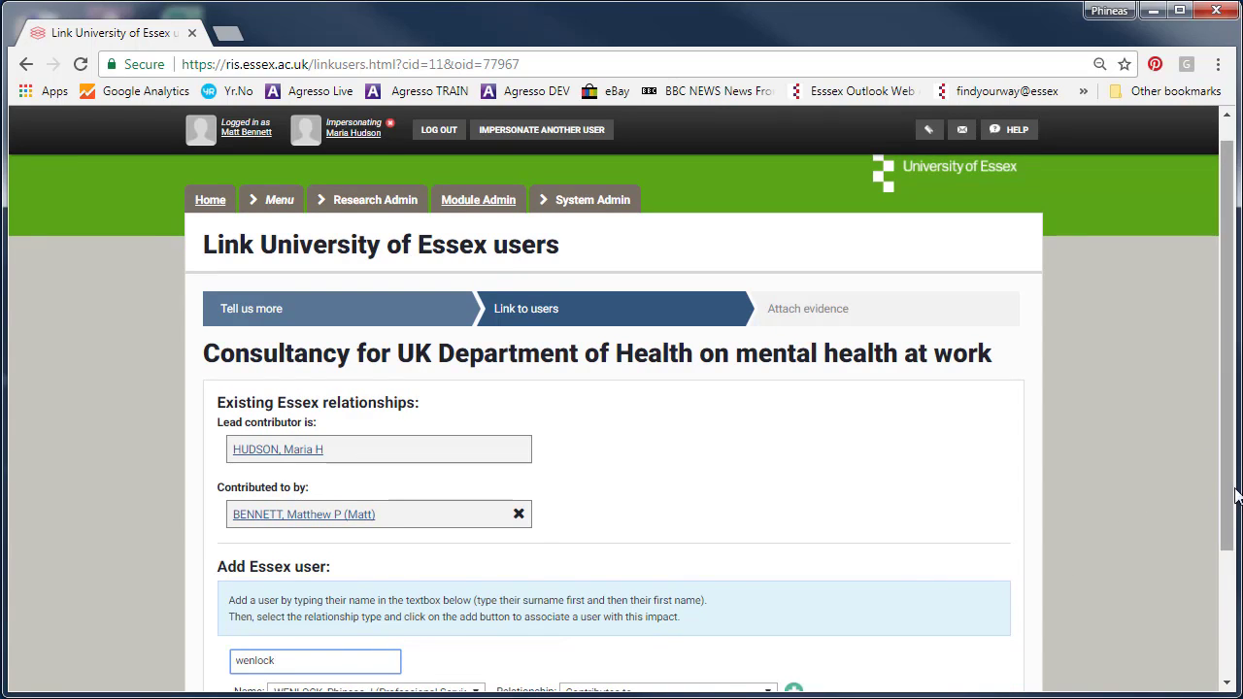
{"action": "left_click_drag", "start_coordinate": [1233, 508], "coordinate": [1234, 545]}
{"action": "left_click", "coordinate": [475, 643]}
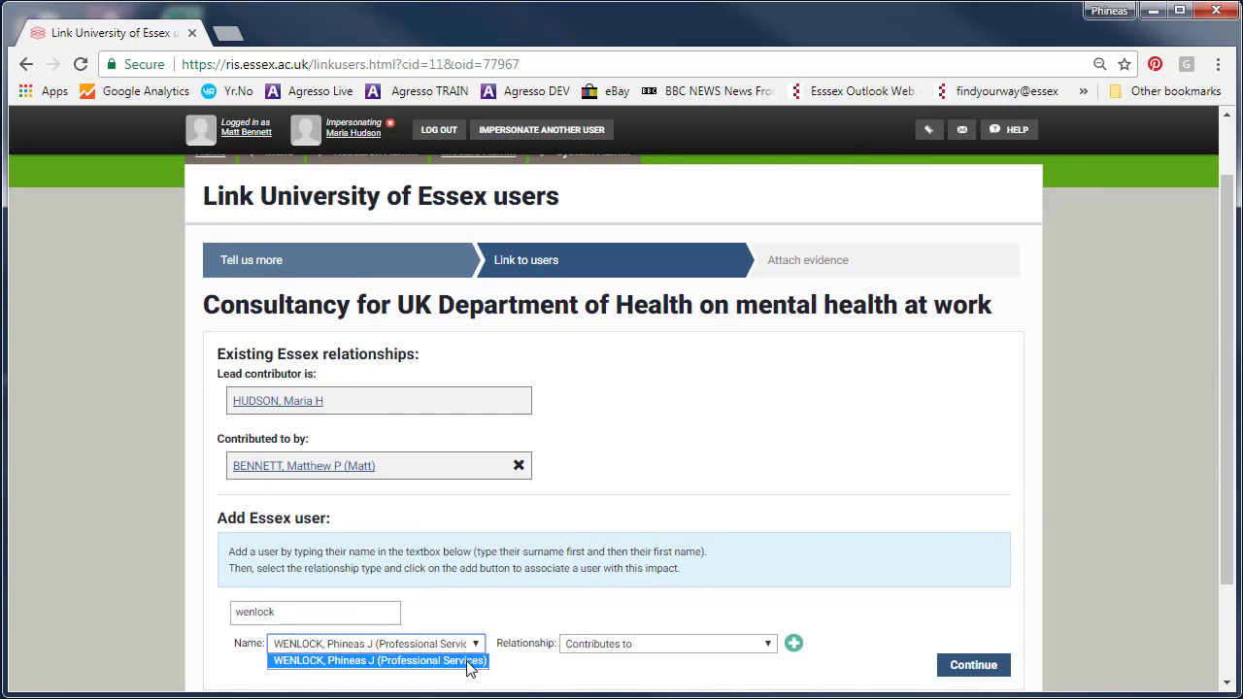
{"action": "left_click", "coordinate": [482, 668]}
{"action": "left_click", "coordinate": [649, 643]}
{"action": "left_click", "coordinate": [650, 661]}
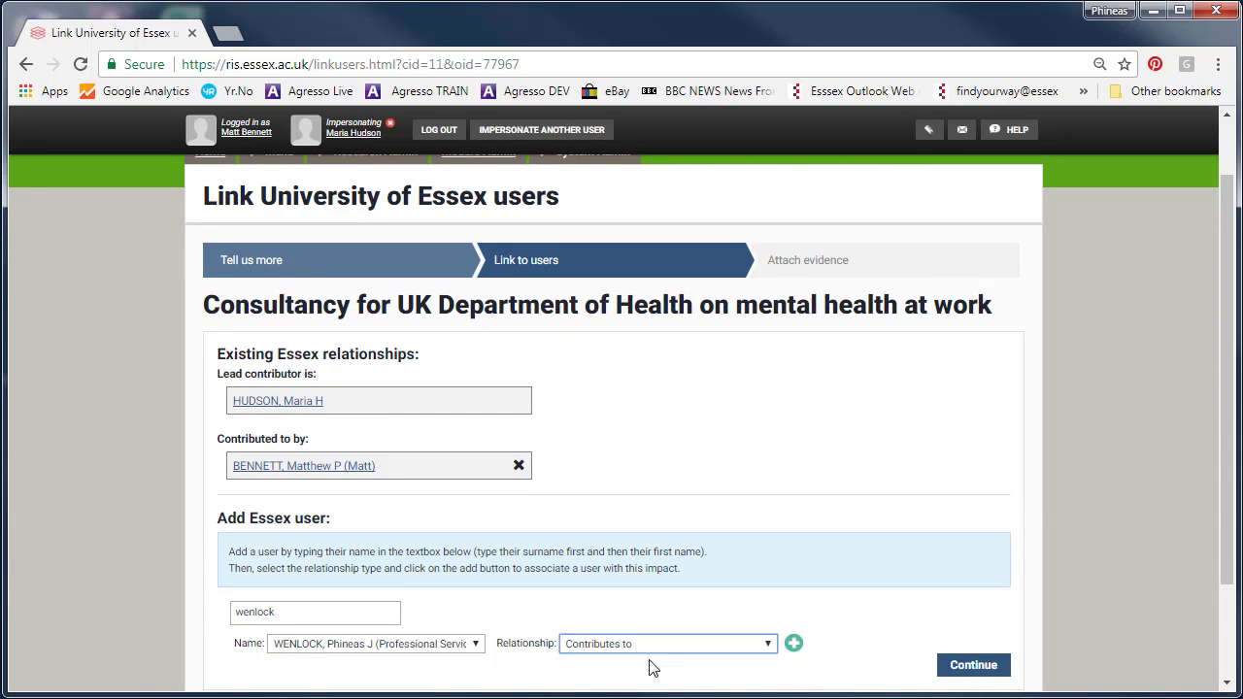
{"action": "left_click", "coordinate": [793, 644]}
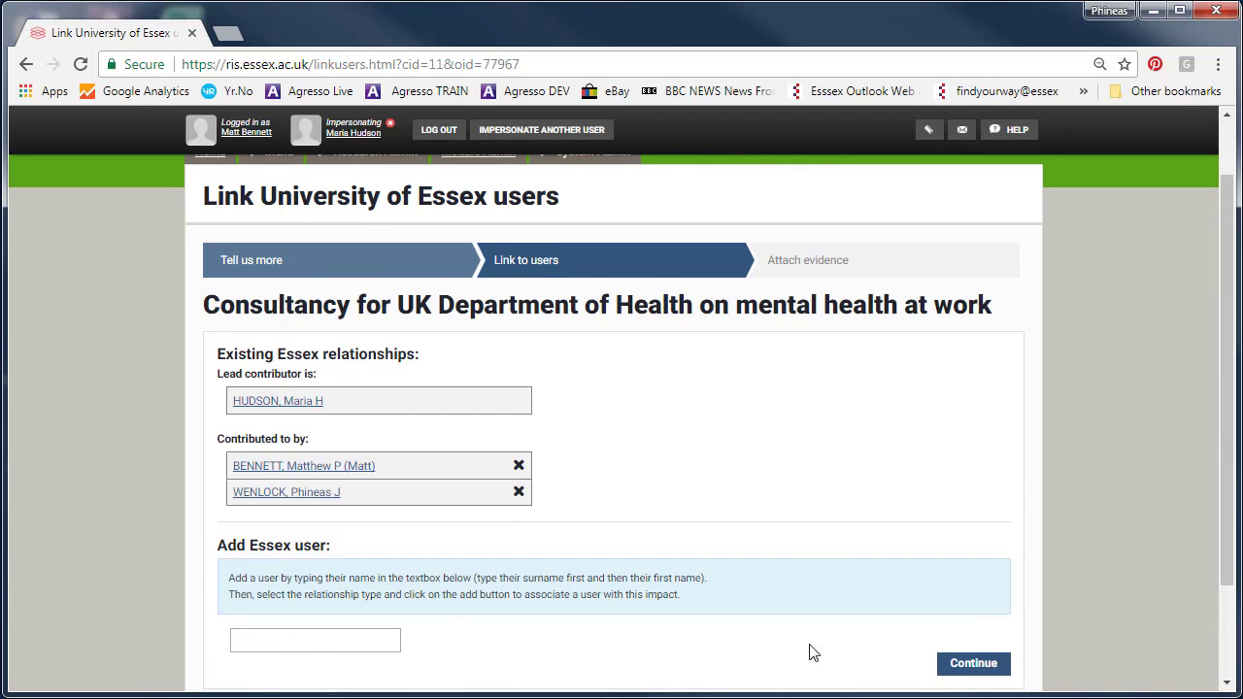
{"action": "left_click", "coordinate": [964, 672]}
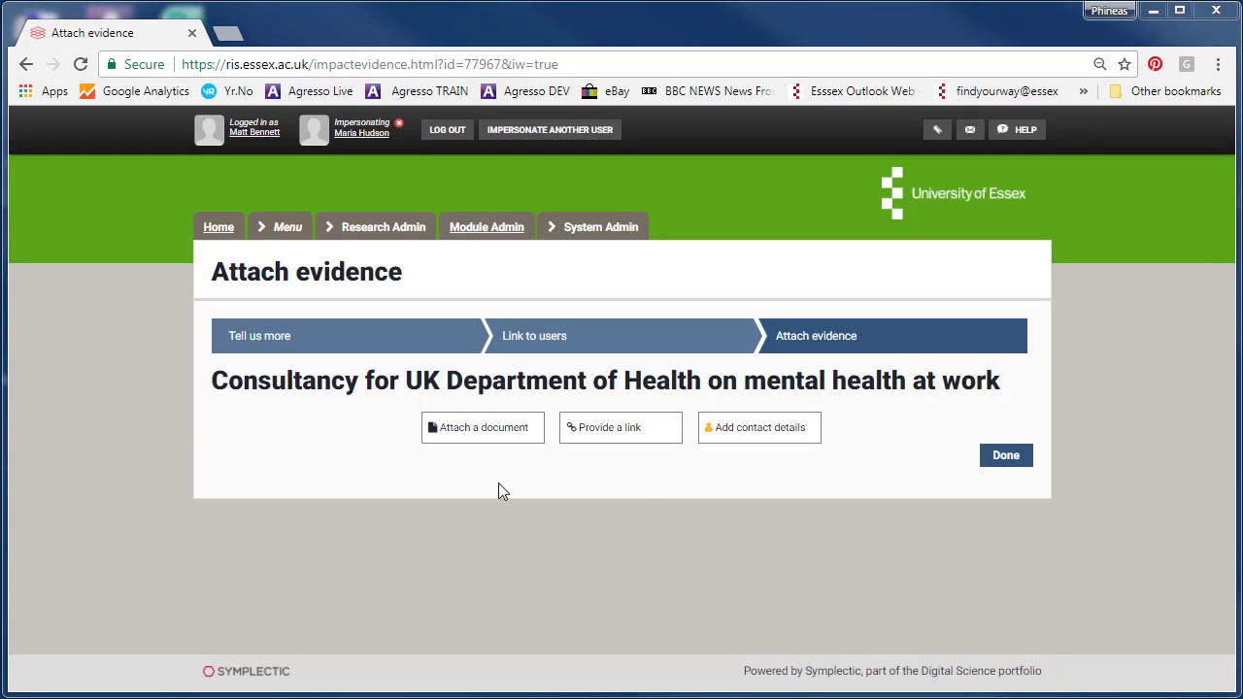
Attach the document rdms.jpg as evidence and set its date of testimonial to 10 Aug 2017.
{"action": "left_click", "coordinate": [495, 441]}
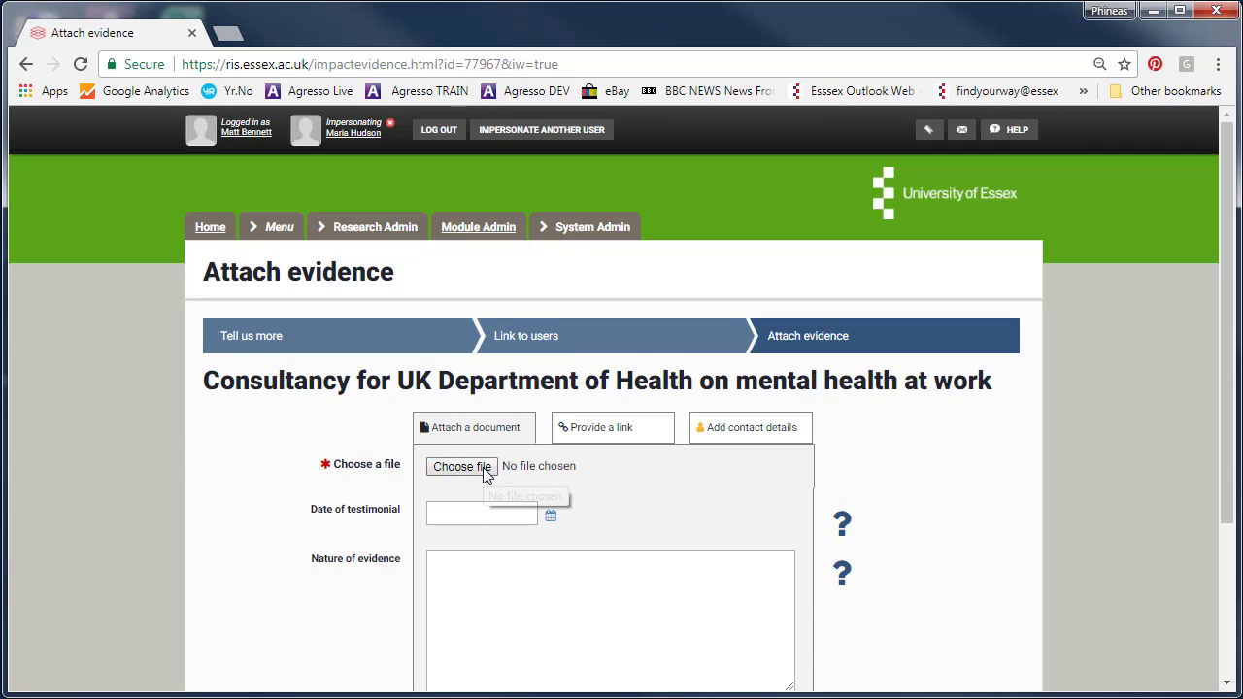
{"action": "left_click", "coordinate": [483, 469]}
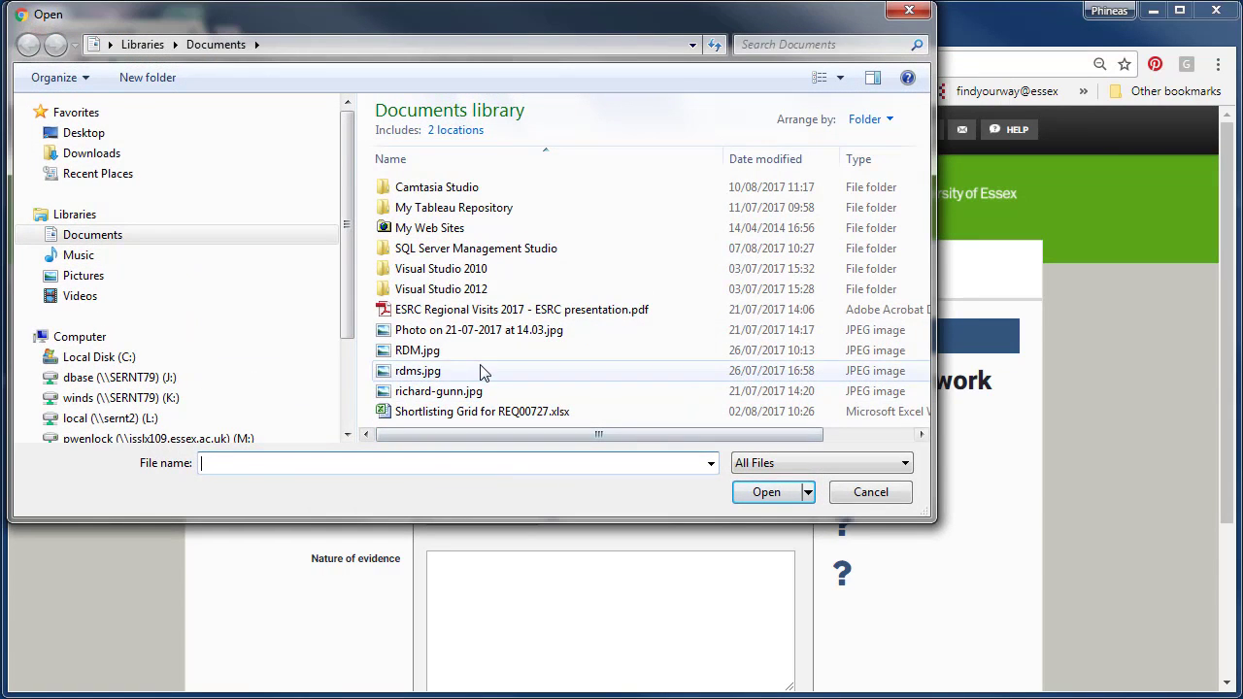
{"action": "left_click", "coordinate": [481, 370]}
{"action": "double_click", "coordinate": [481, 367]}
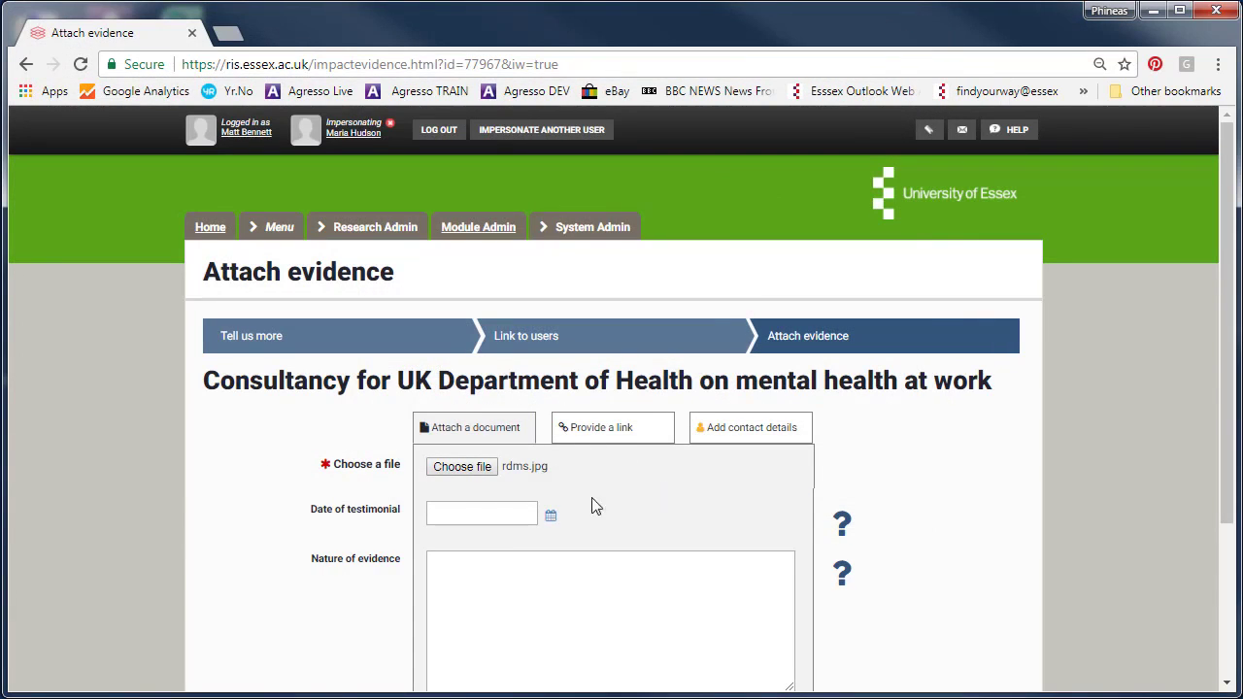
{"action": "left_click", "coordinate": [550, 520]}
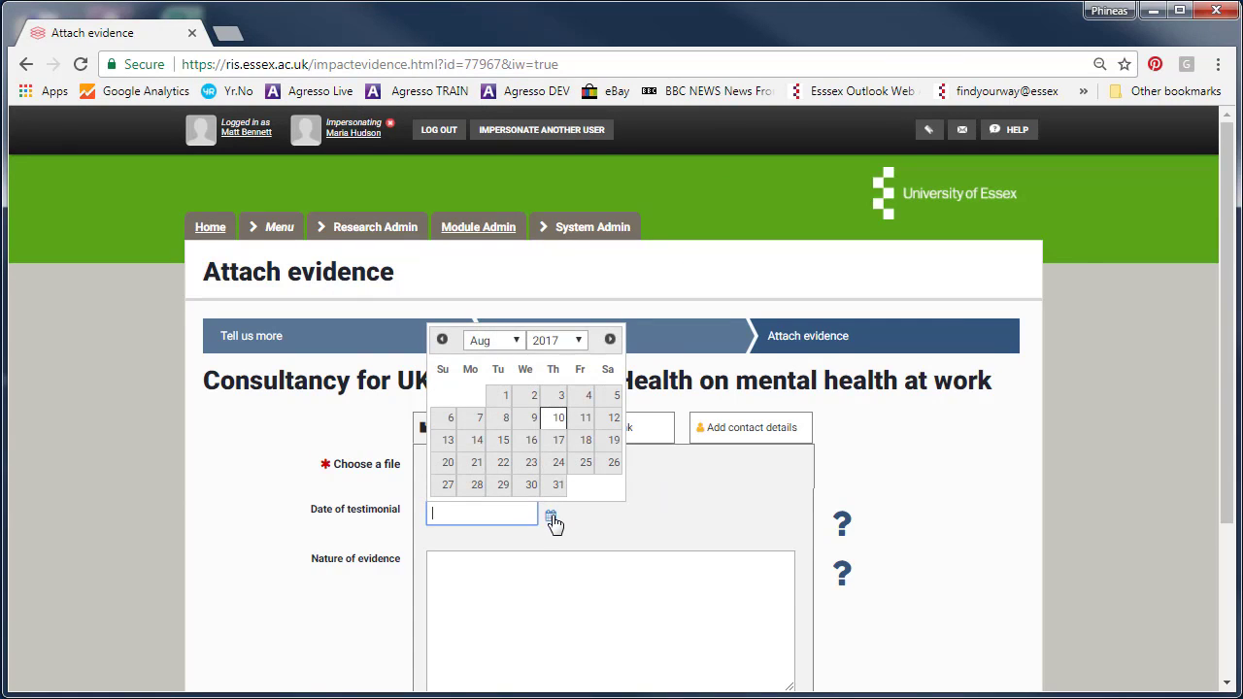
{"action": "left_click", "coordinate": [559, 428]}
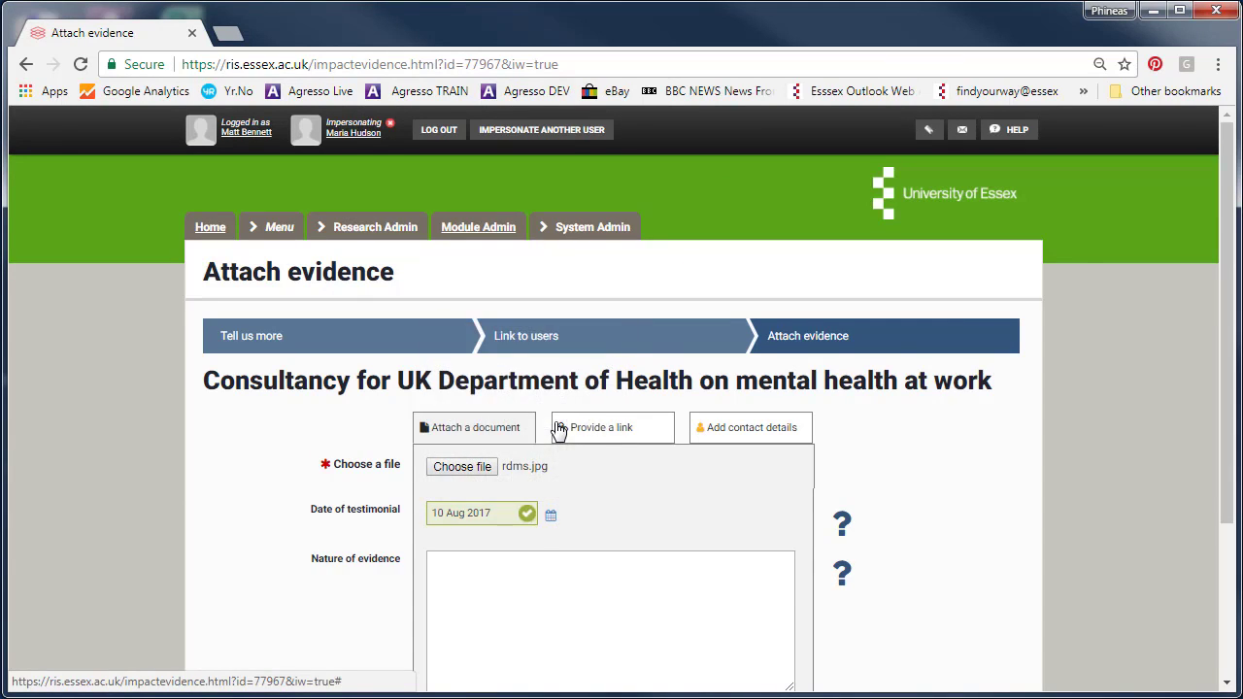
Describe the evidence as a letter from the Department of Health confirming implementation of suggestions X, Y, and Z as a result of the consultancy, and save it.
{"action": "left_click", "coordinate": [601, 564]}
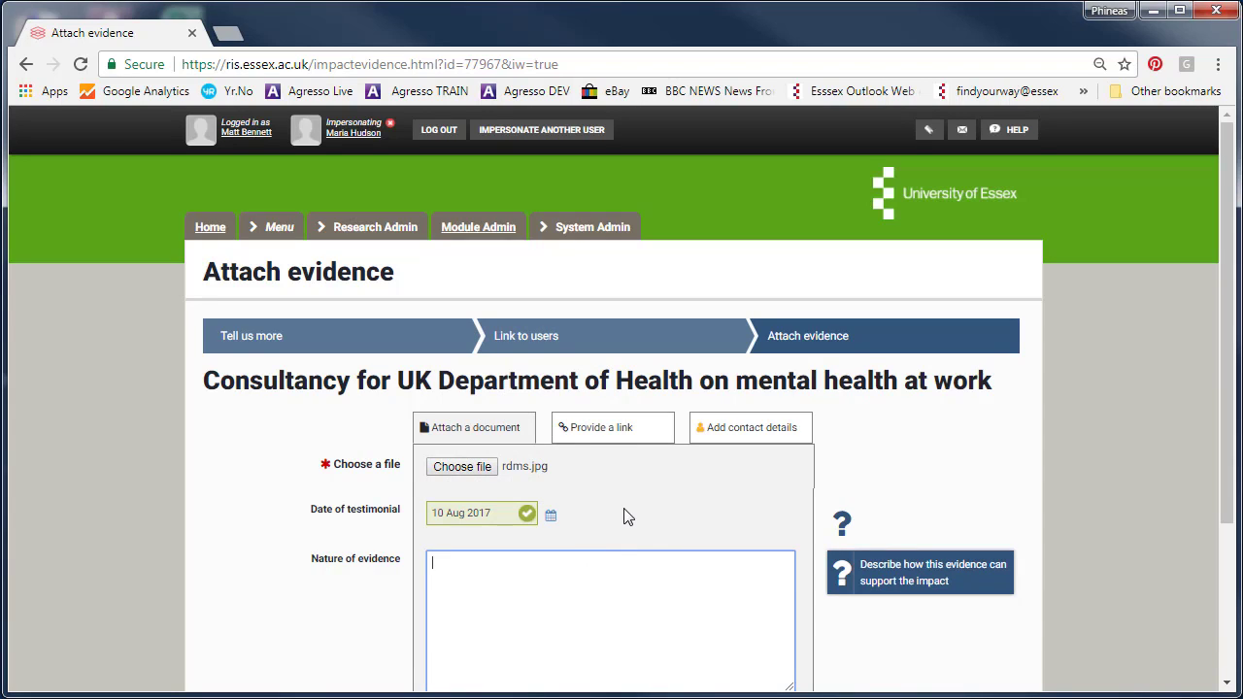
{"action": "type", "text": "The supporting document "}
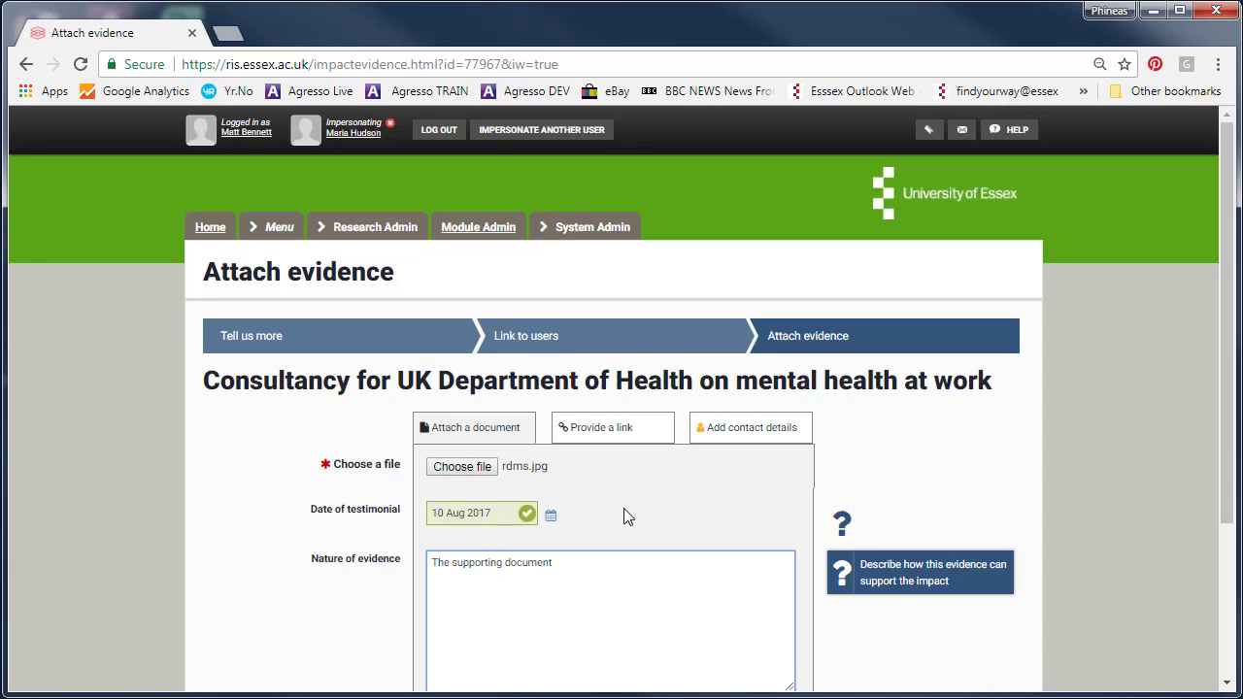
{"action": "type", "text": "is a letter from the Department of He"}
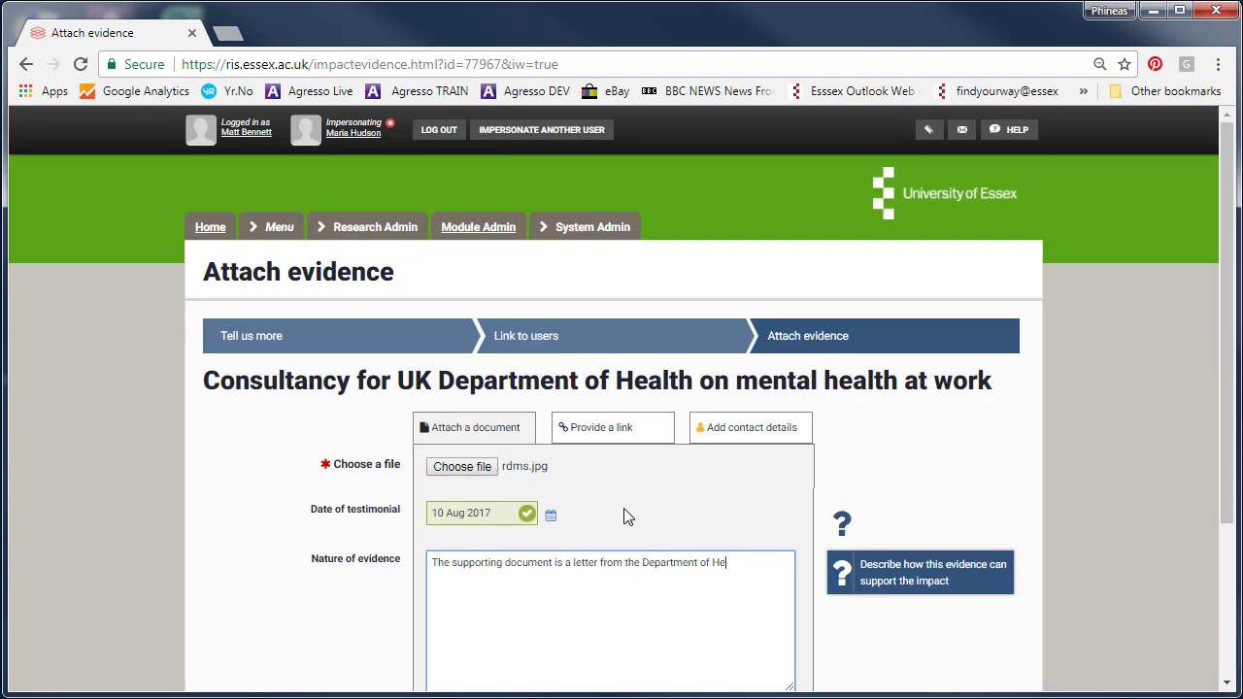
{"action": "type", "text": "alth that confirms they have implem"}
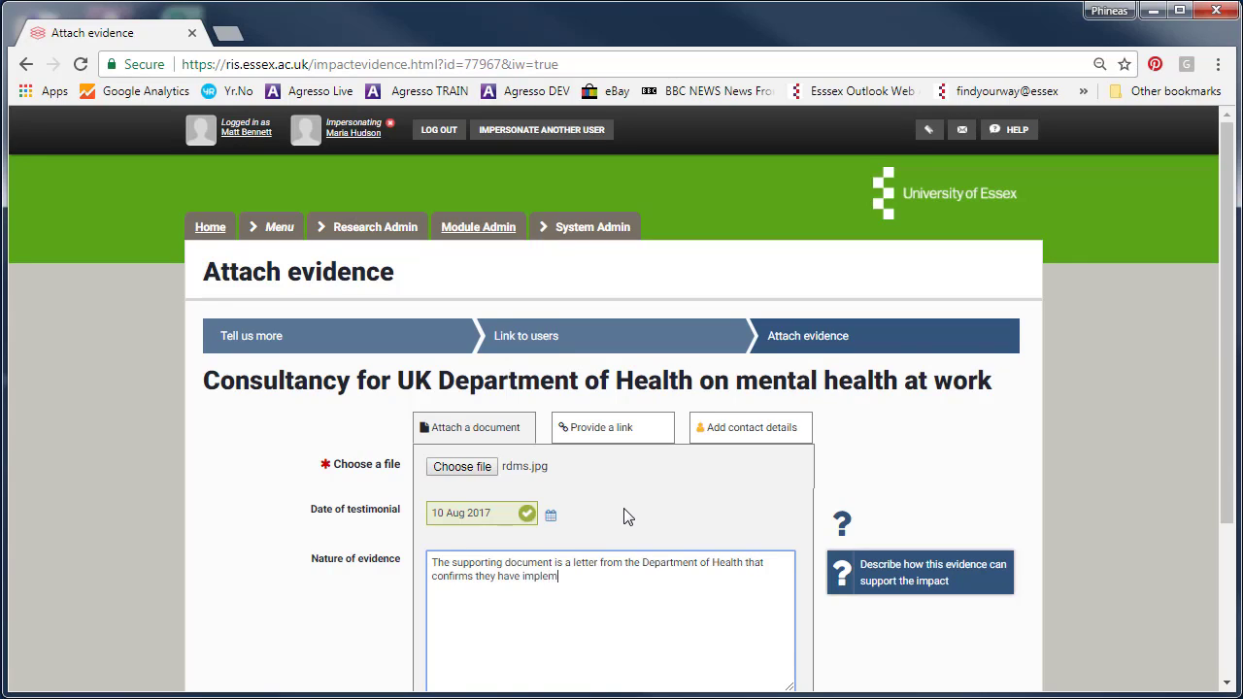
{"action": "type", "text": "ented suggestions X, Y, an"}
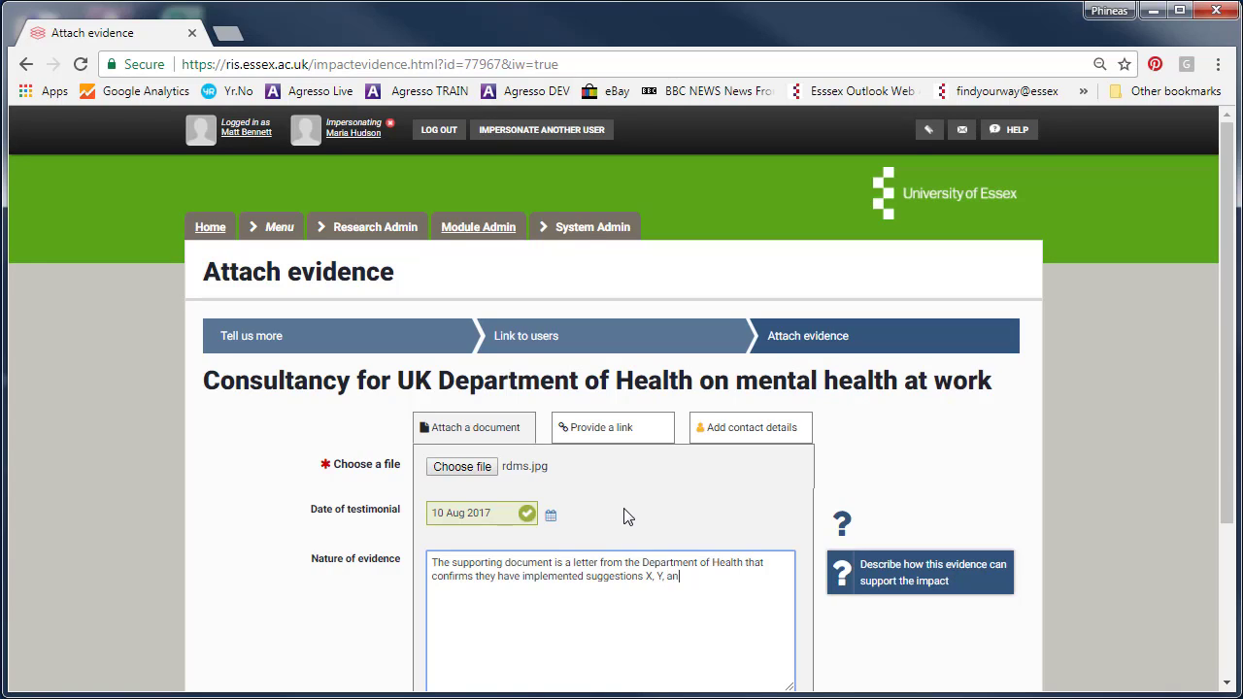
{"action": "type", "text": "d Z as a result of the consultancy."}
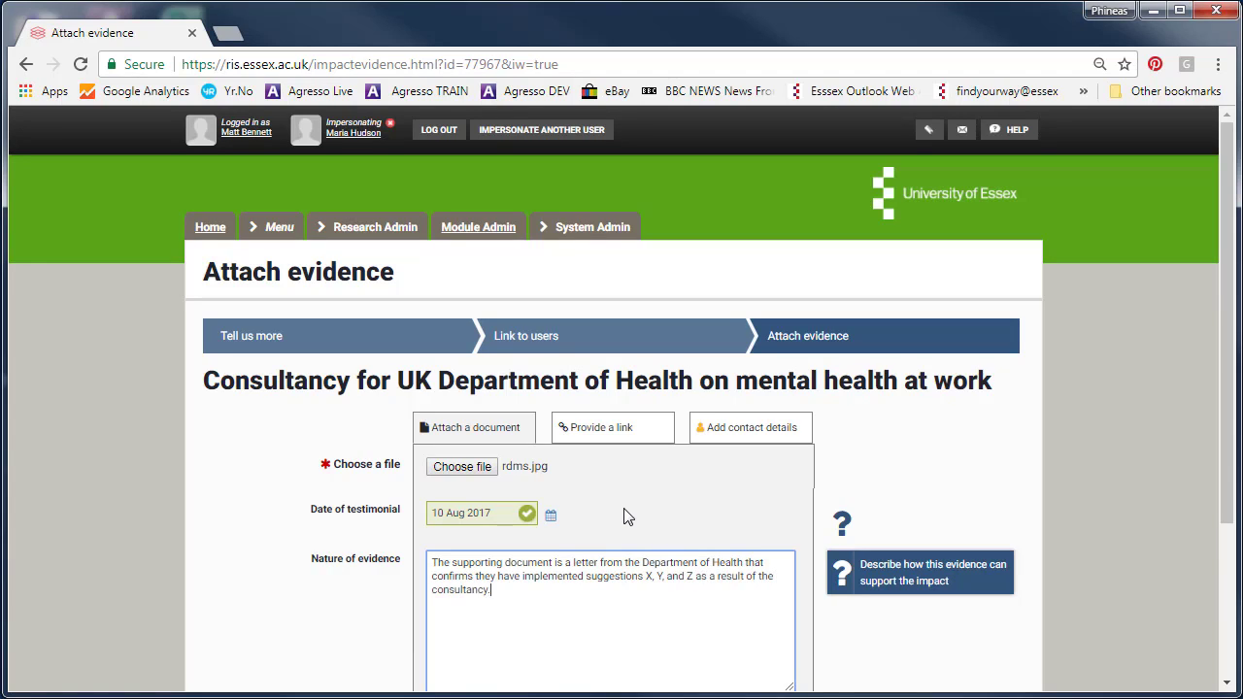
{"action": "left_click", "coordinate": [1048, 604]}
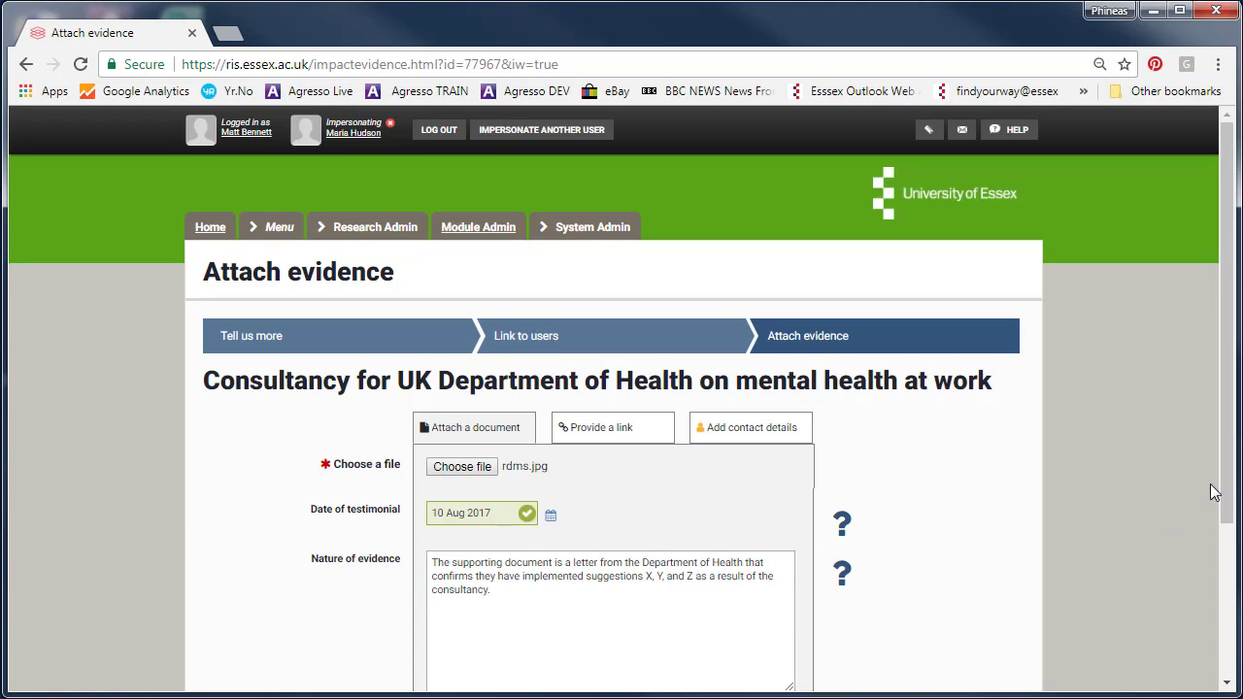
{"action": "left_click_drag", "start_coordinate": [1226, 486], "coordinate": [1226, 580]}
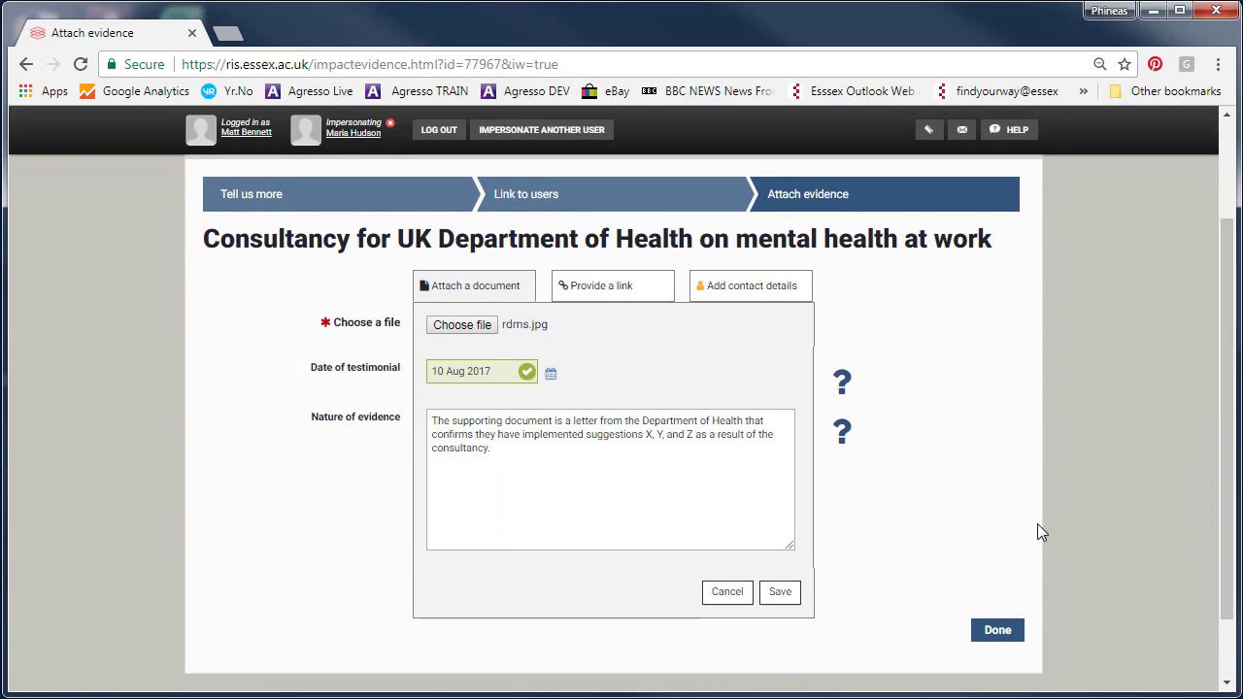
{"action": "left_click", "coordinate": [782, 592]}
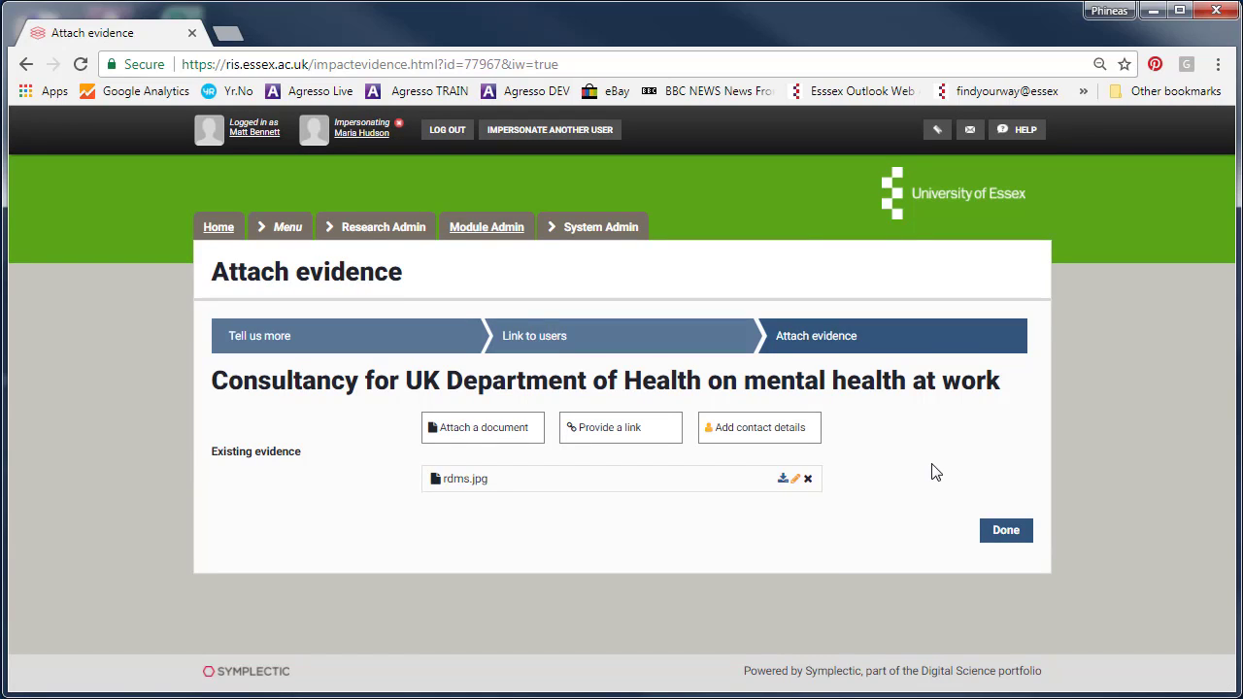
Start a web link as evidence with the date of testimonial 10 Aug 2017, and abandon the entry.
{"action": "left_click", "coordinate": [638, 430]}
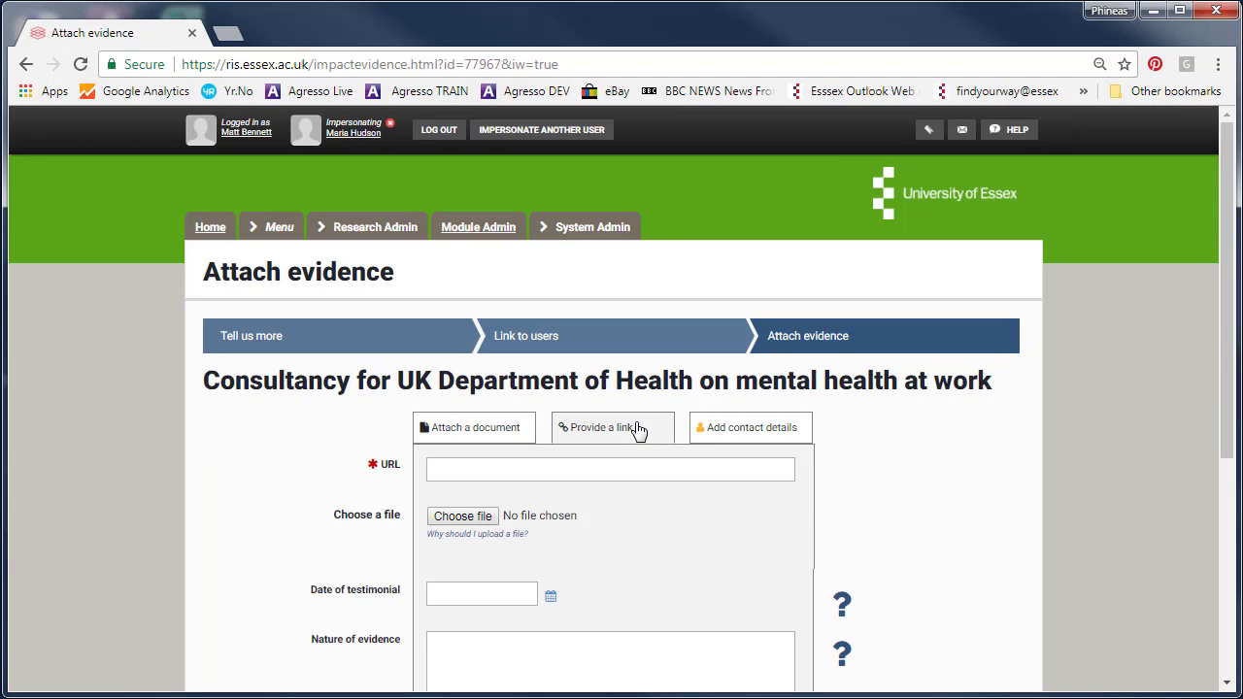
{"action": "left_click", "coordinate": [767, 467]}
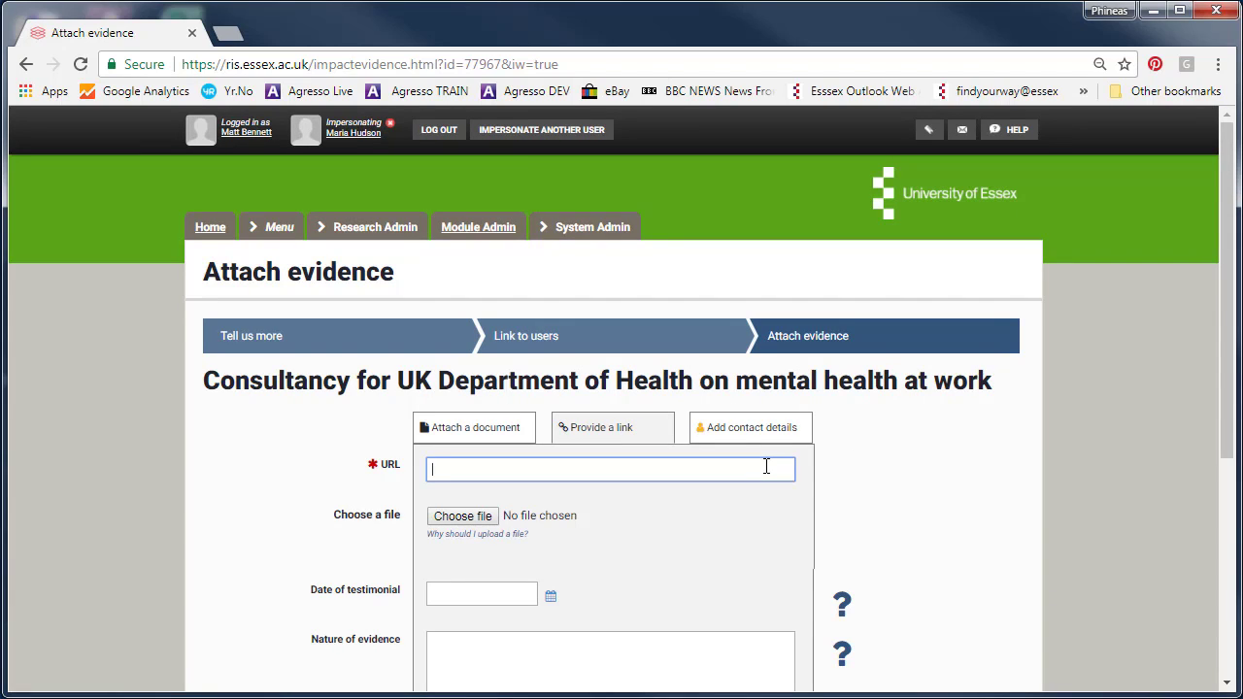
{"action": "left_click", "coordinate": [462, 515]}
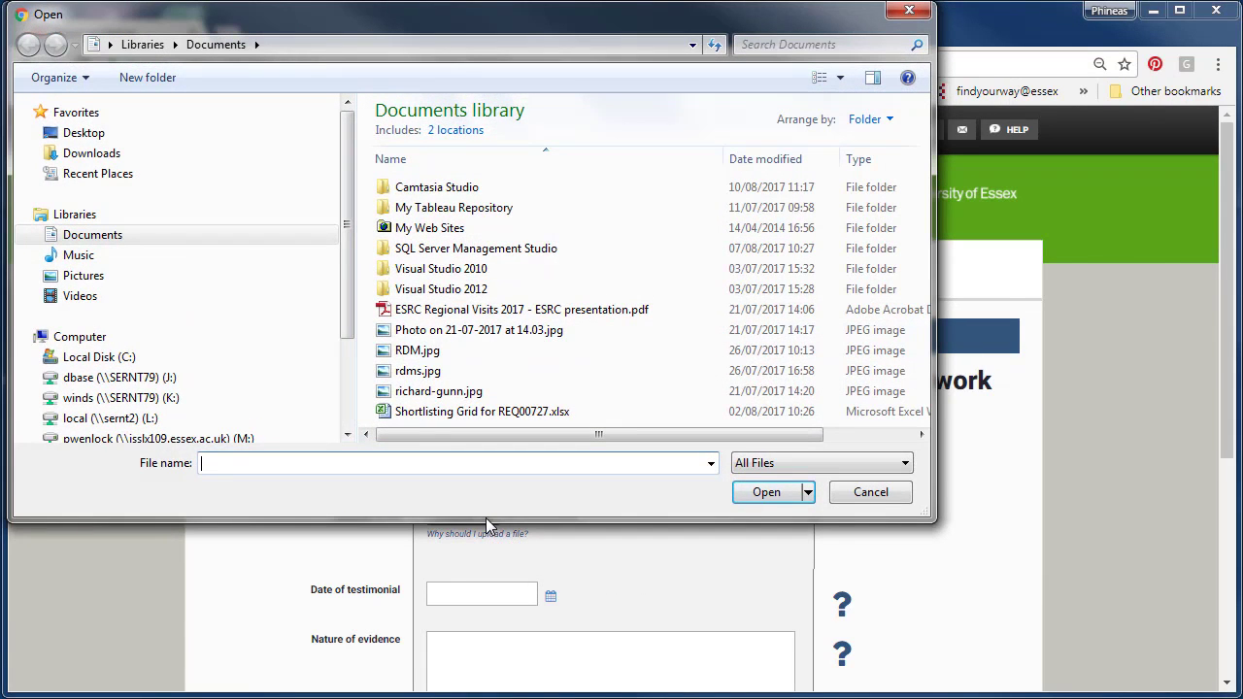
{"action": "left_click", "coordinate": [856, 494]}
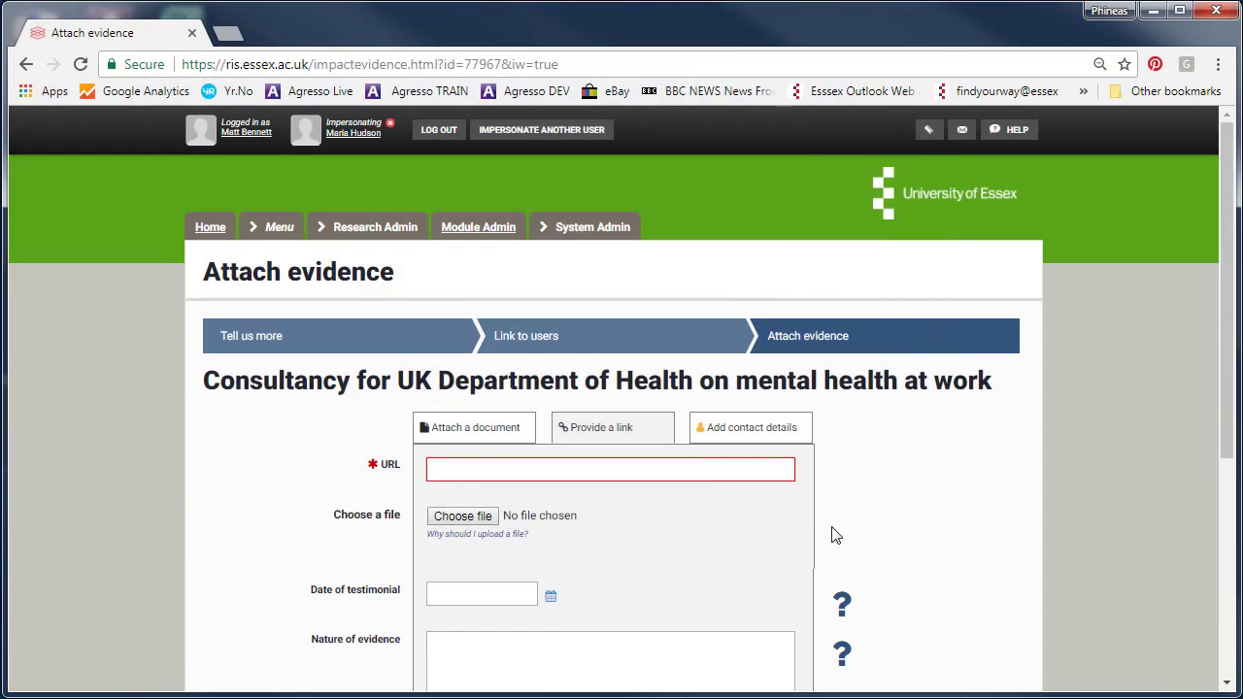
{"action": "left_click", "coordinate": [553, 599]}
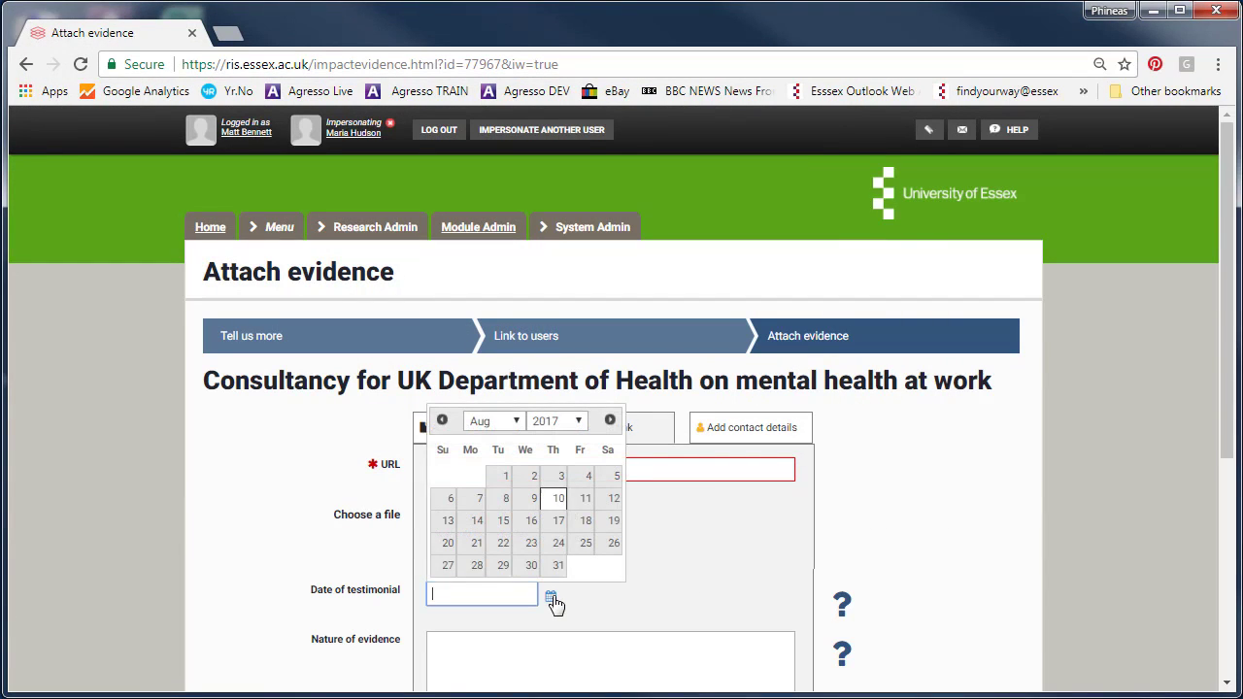
{"action": "left_click", "coordinate": [560, 508]}
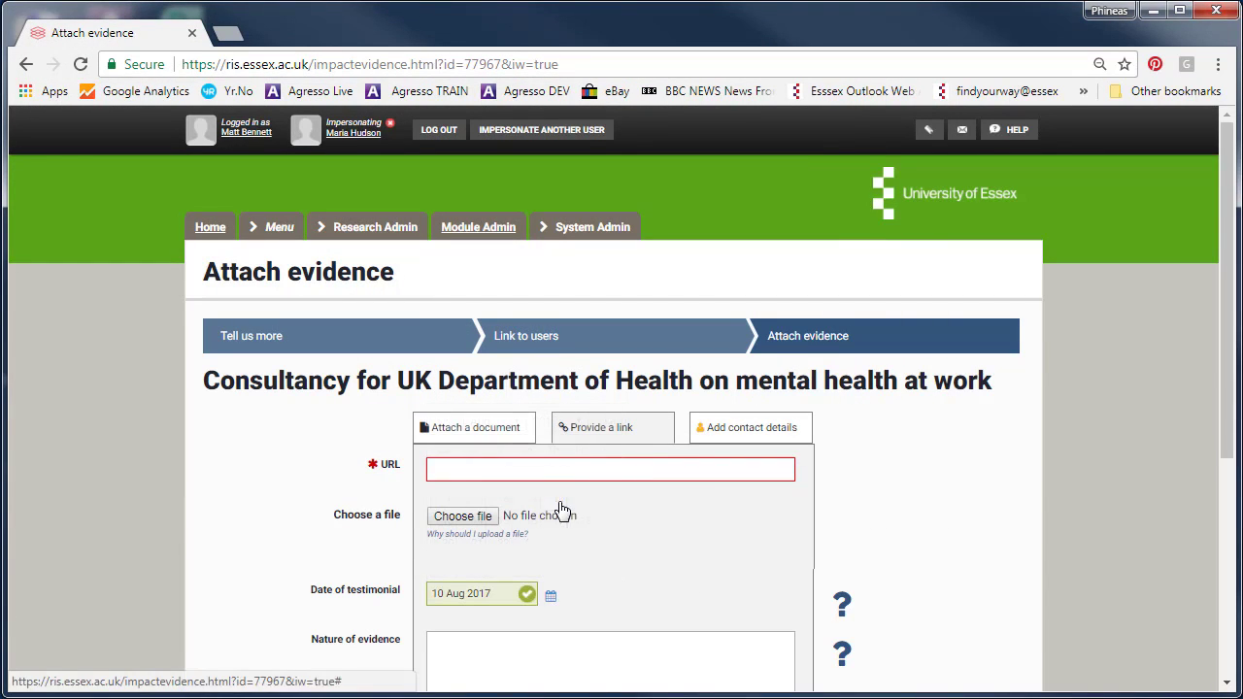
{"action": "left_click", "coordinate": [695, 646]}
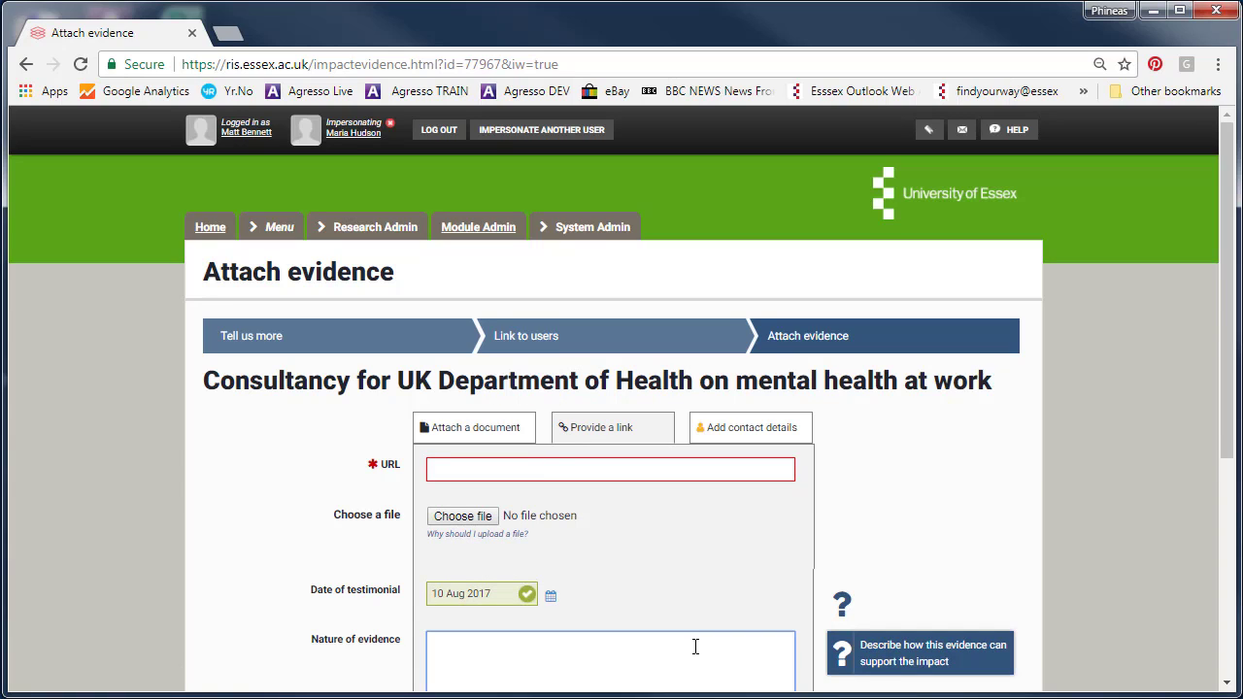
{"action": "left_click_drag", "start_coordinate": [1225, 433], "coordinate": [1202, 548]}
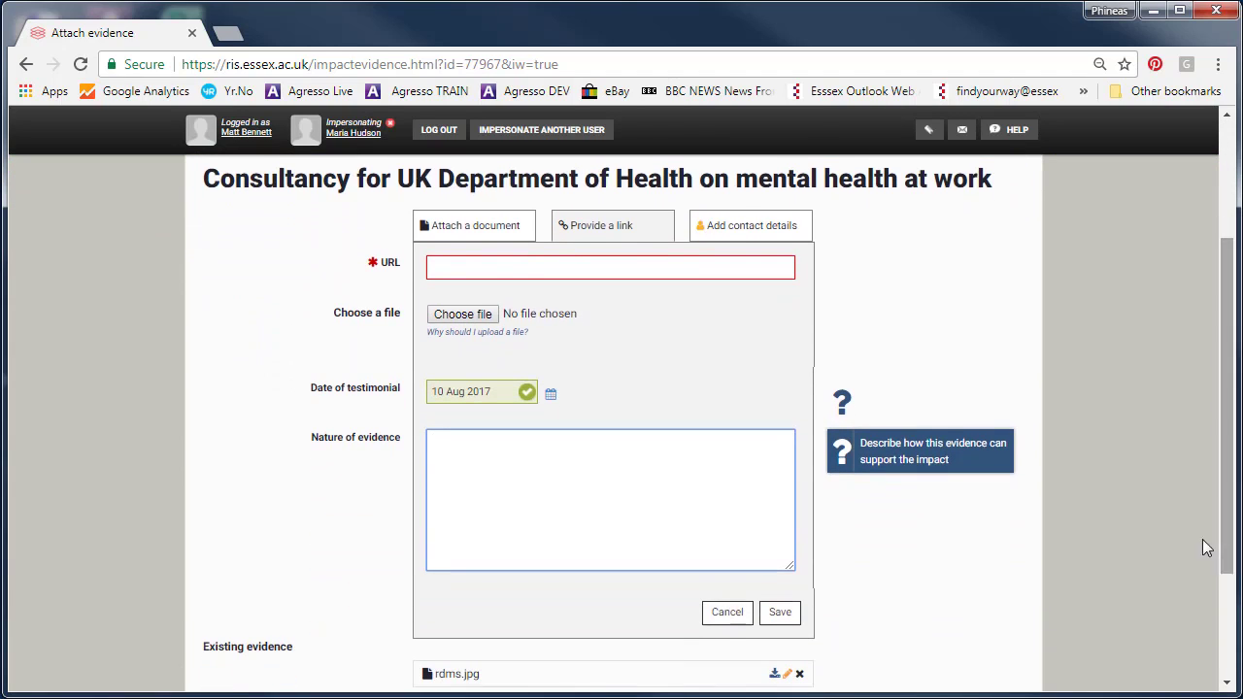
{"action": "left_click", "coordinate": [781, 612]}
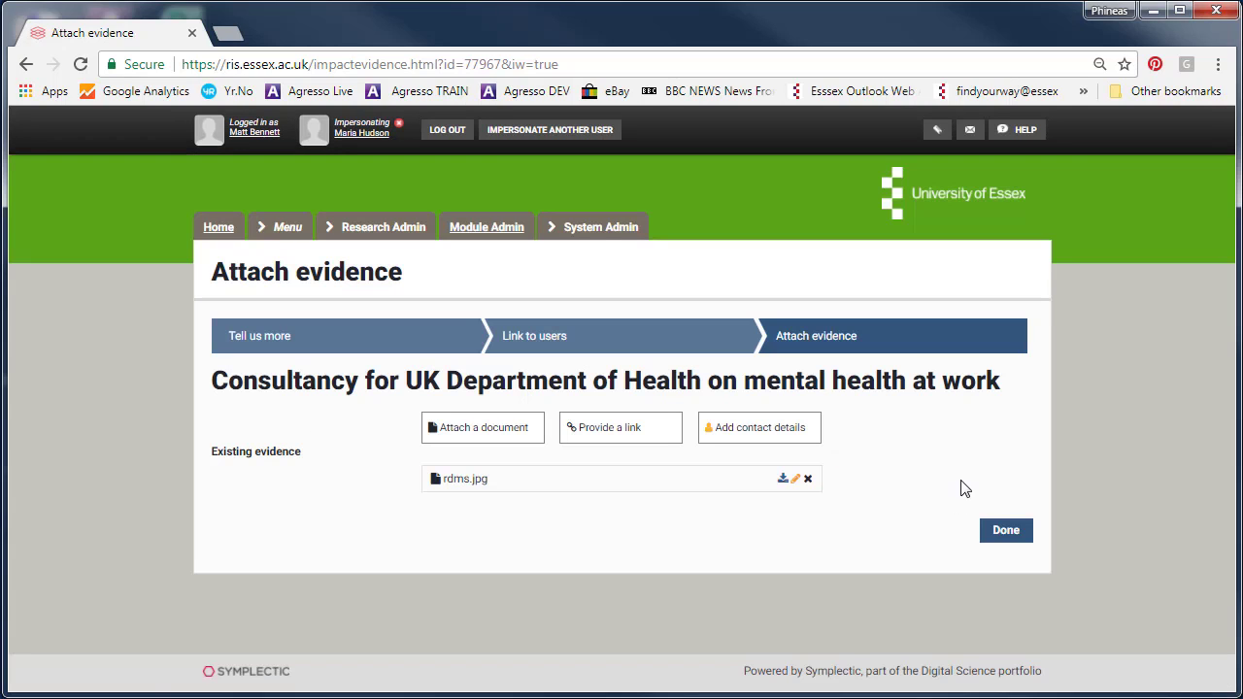
Review the evidence form for contact details down to the nature of evidence, and cancel it.
{"action": "left_click", "coordinate": [798, 438]}
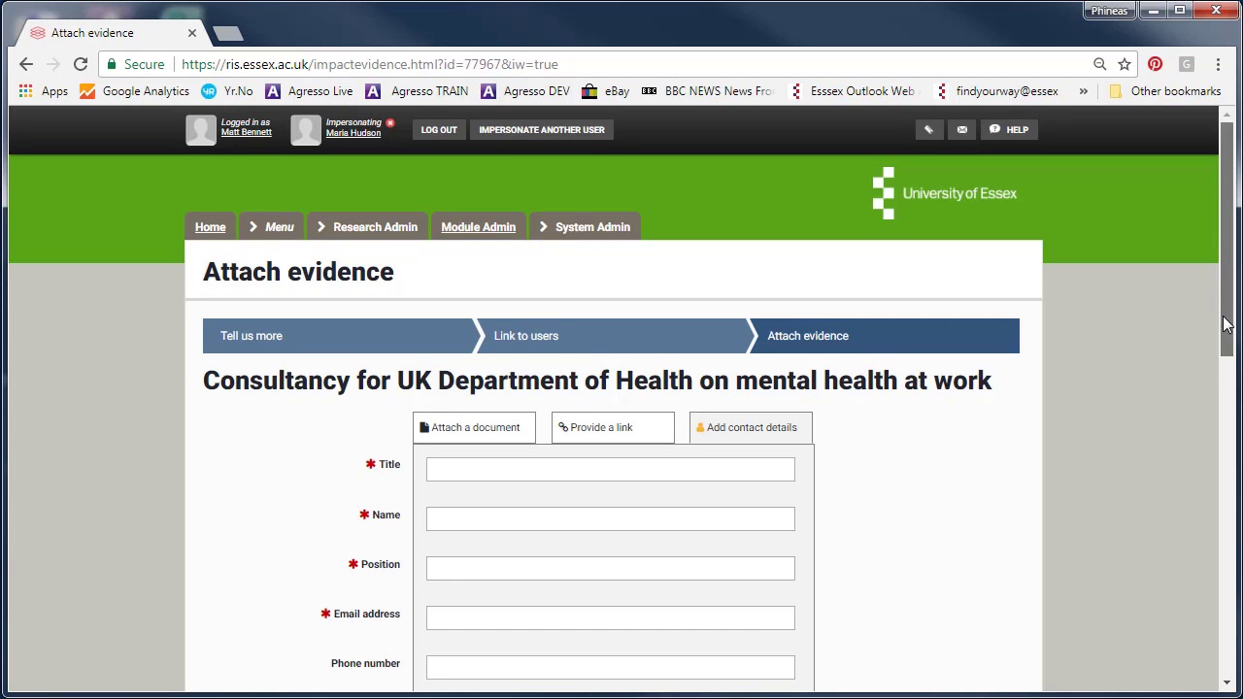
{"action": "left_click_drag", "start_coordinate": [1222, 324], "coordinate": [1069, 514]}
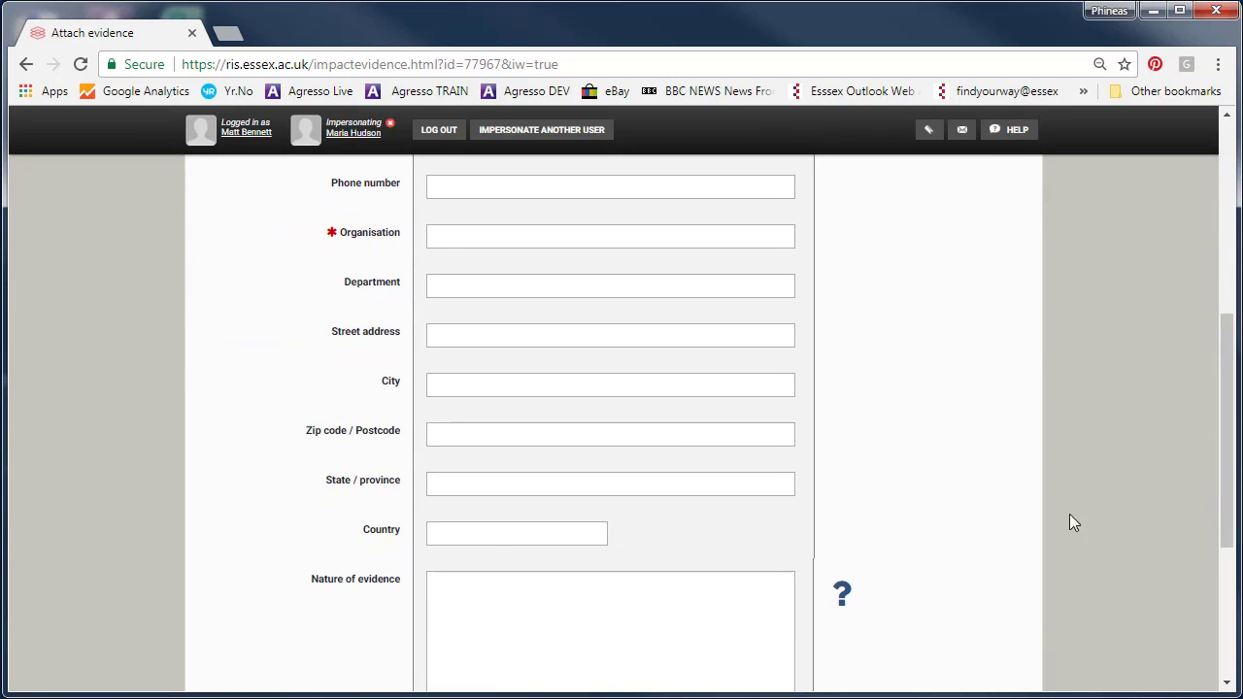
{"action": "left_click", "coordinate": [711, 582]}
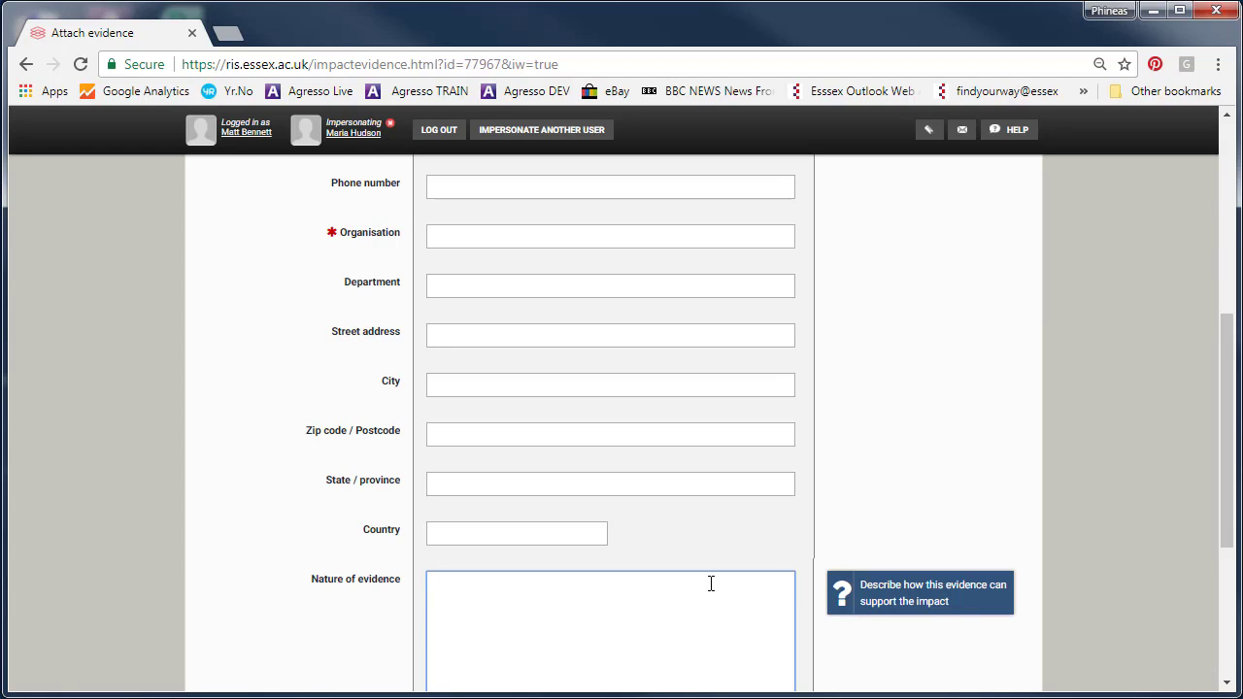
{"action": "scroll", "coordinate": [1213, 511], "scroll_direction": "down", "scroll_amount": 3}
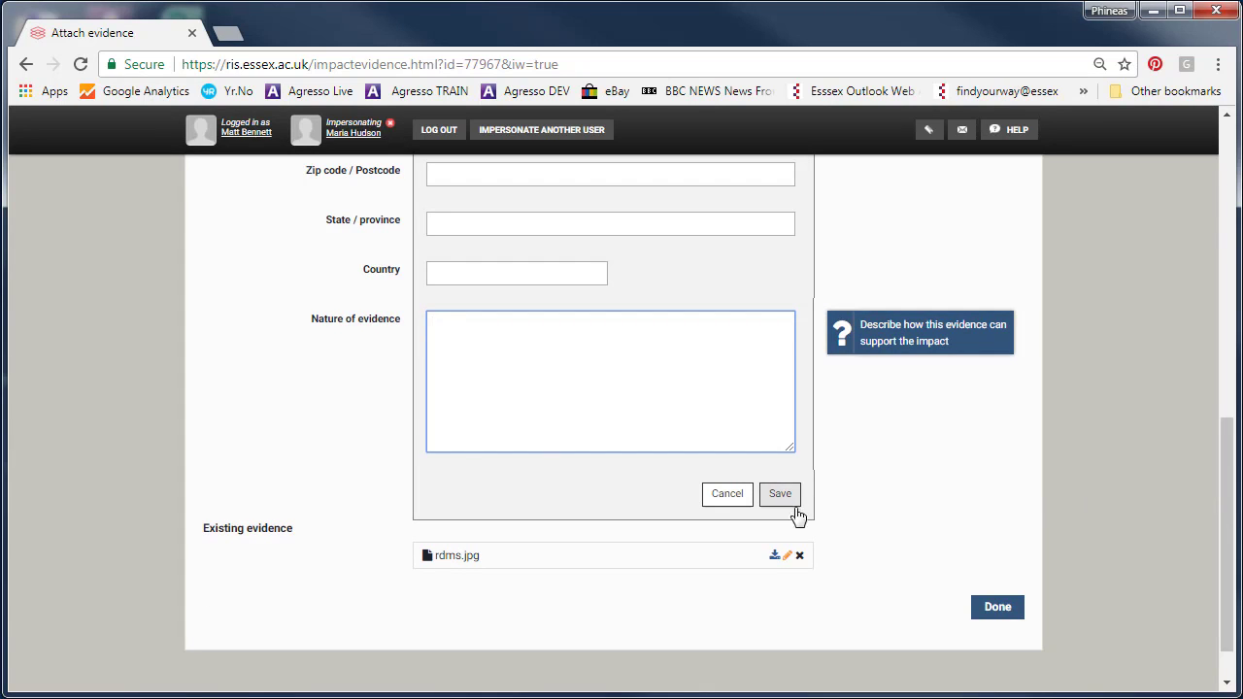
{"action": "left_click", "coordinate": [736, 500]}
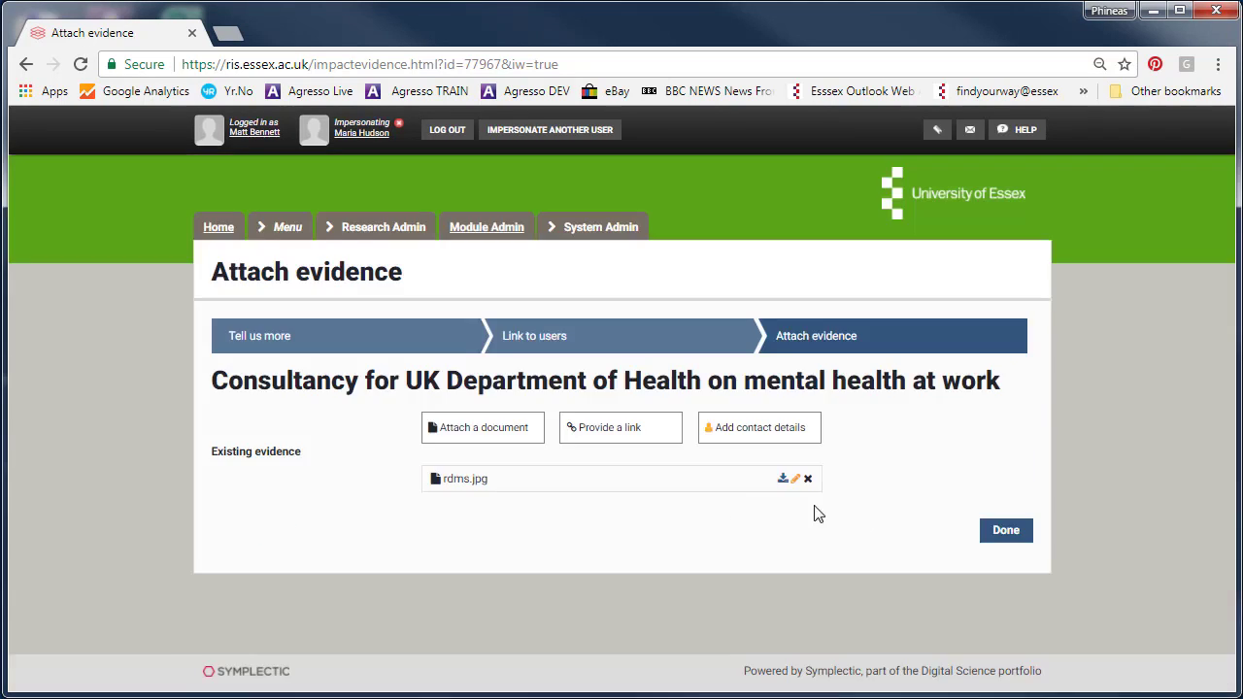
Finish the evidence stage and set up link creation between the new impact and publications.
{"action": "left_click", "coordinate": [1004, 534]}
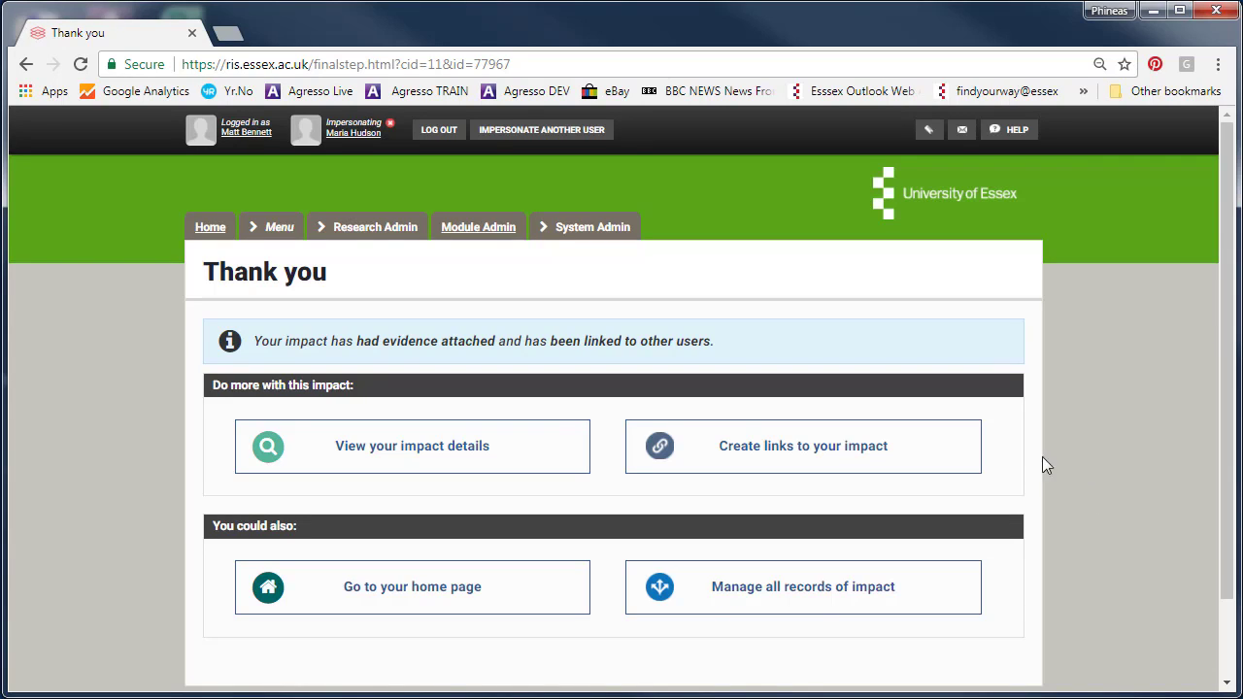
{"action": "left_click", "coordinate": [869, 451]}
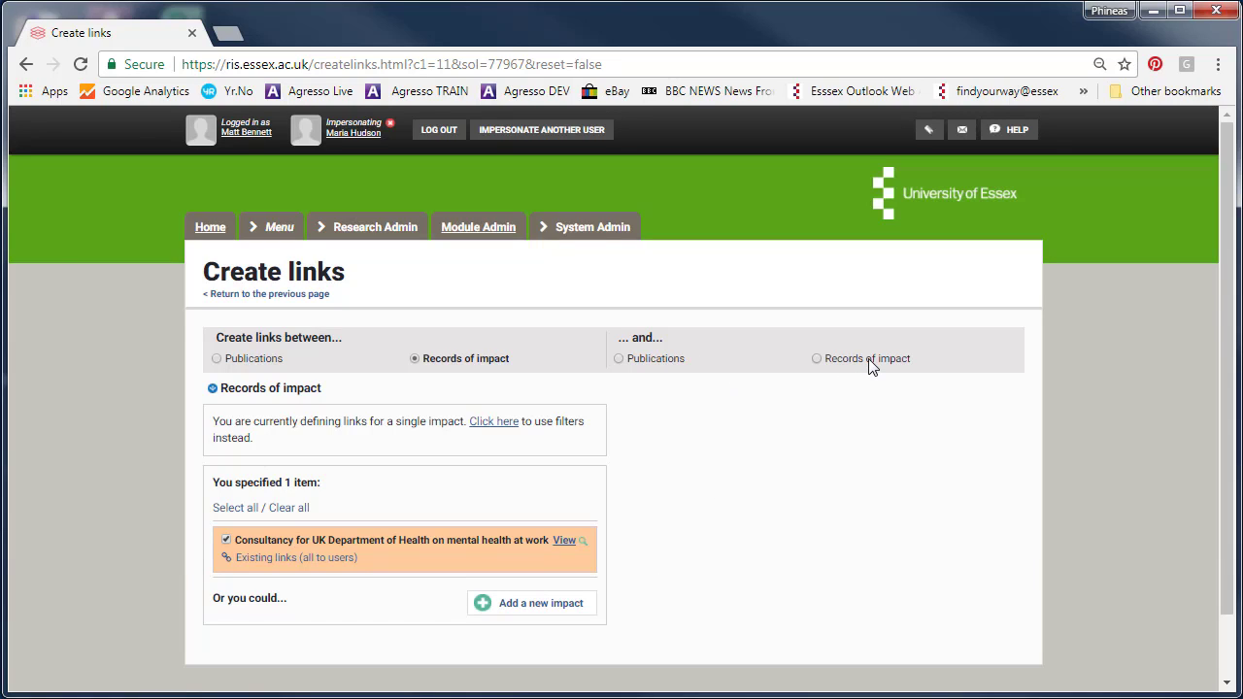
{"action": "left_click", "coordinate": [652, 363]}
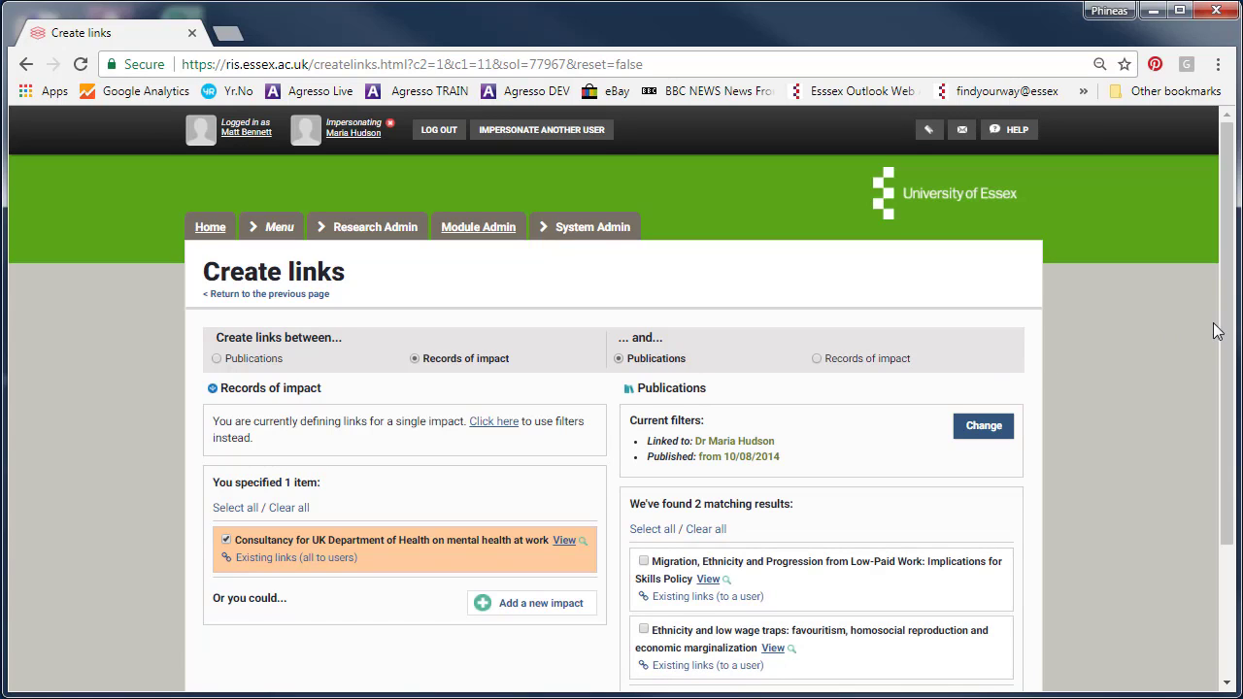
Link the impact to the publications "Migration, Ethnicity and Progression from Low-Paid Work" and "Ethnicity and low wage traps".
{"action": "left_click_drag", "start_coordinate": [1223, 330], "coordinate": [1225, 408]}
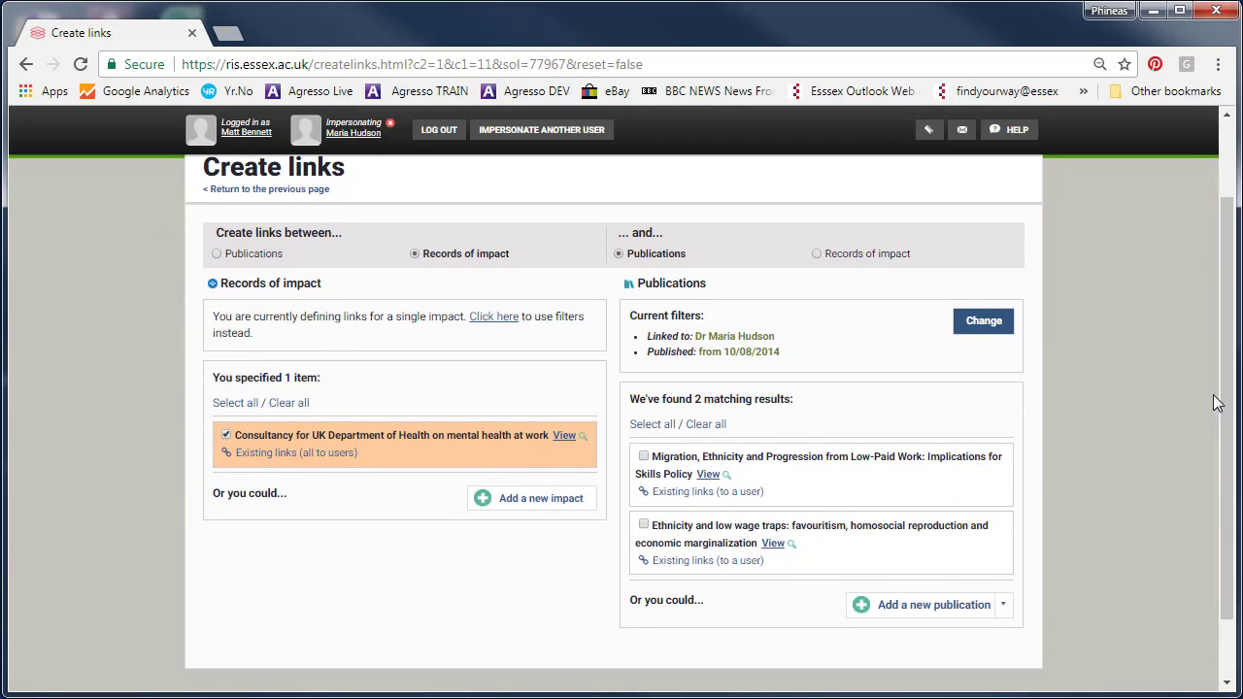
{"action": "left_click", "coordinate": [644, 457]}
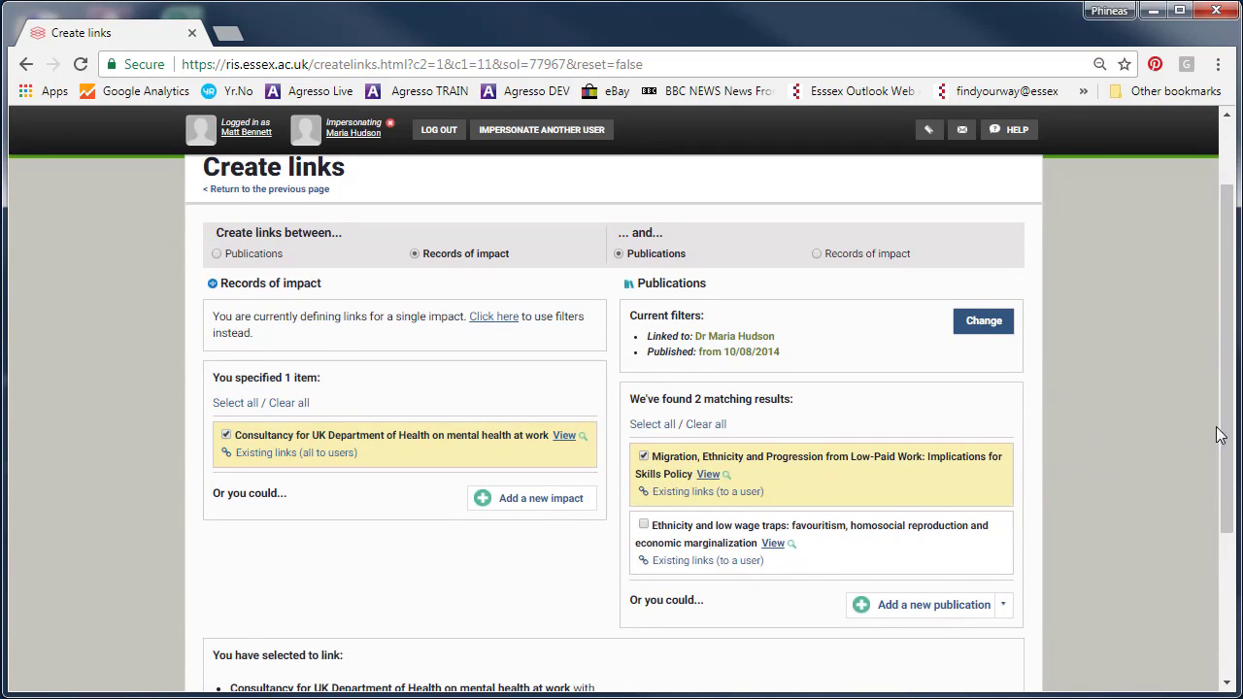
{"action": "left_click_drag", "start_coordinate": [1221, 437], "coordinate": [1220, 495]}
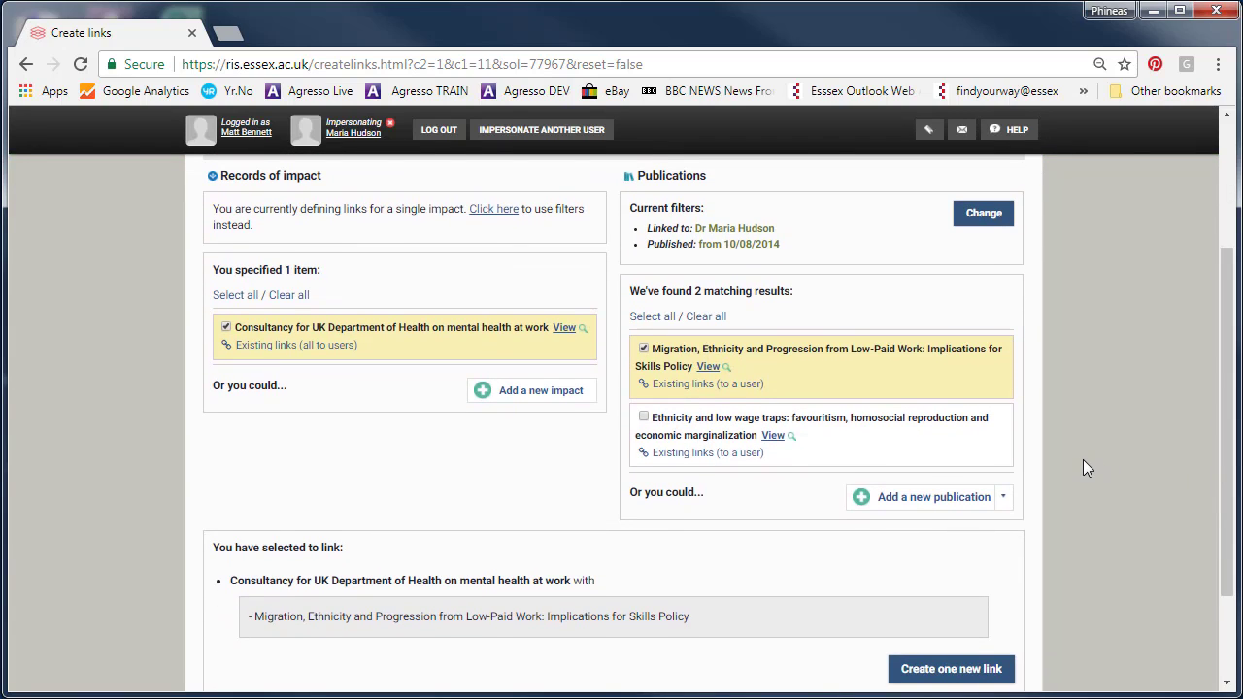
{"action": "left_click", "coordinate": [644, 418]}
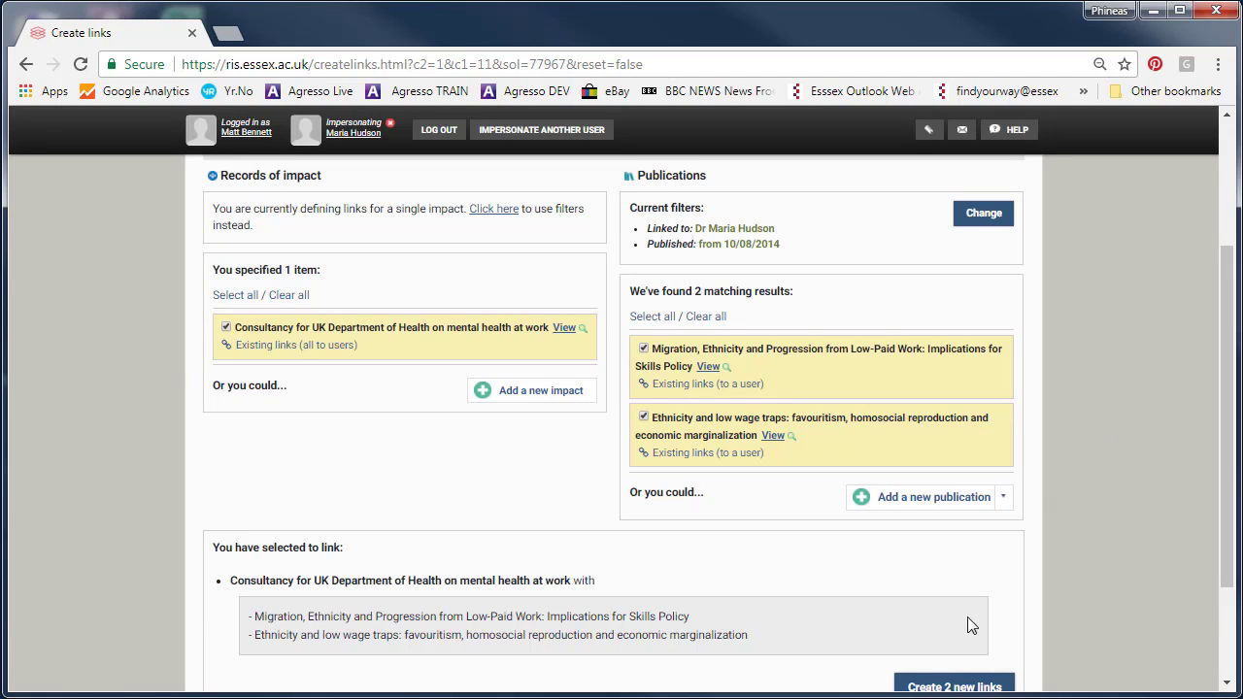
{"action": "left_click", "coordinate": [955, 687]}
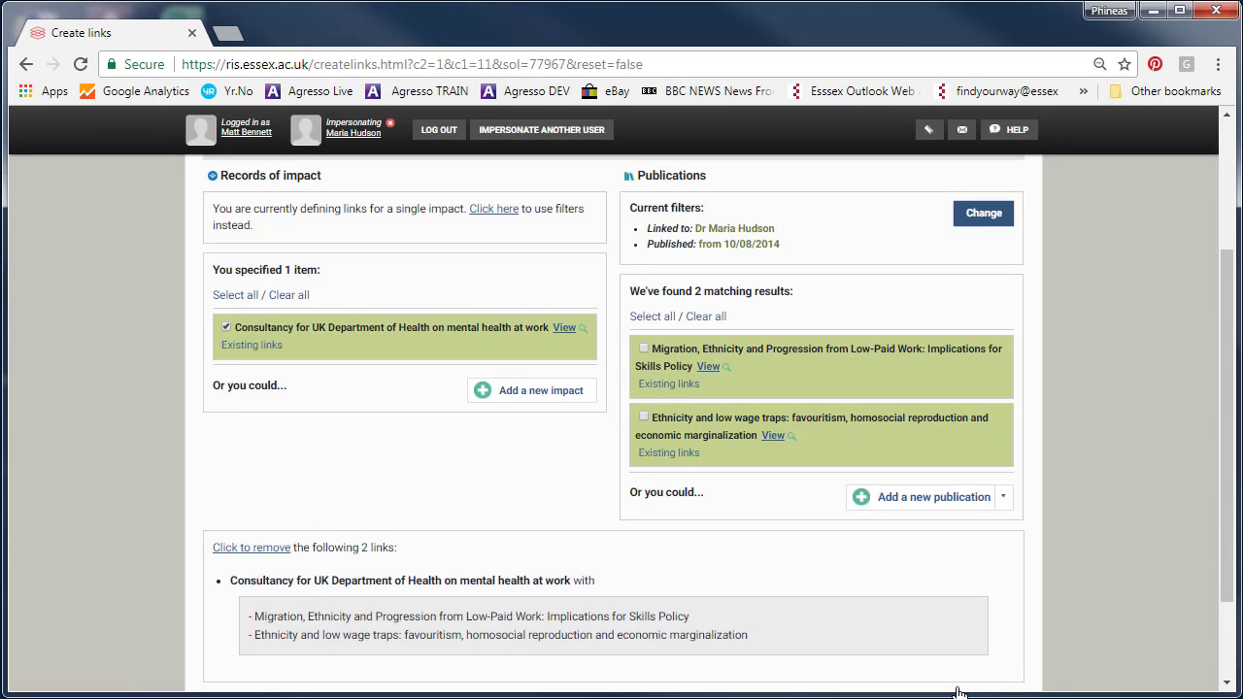
Open the list of records of impact and show the links of "Consultancy for UK Department of Health on mental health at work".
{"action": "scroll", "coordinate": [1227, 573], "scroll_direction": "up", "scroll_amount": 2}
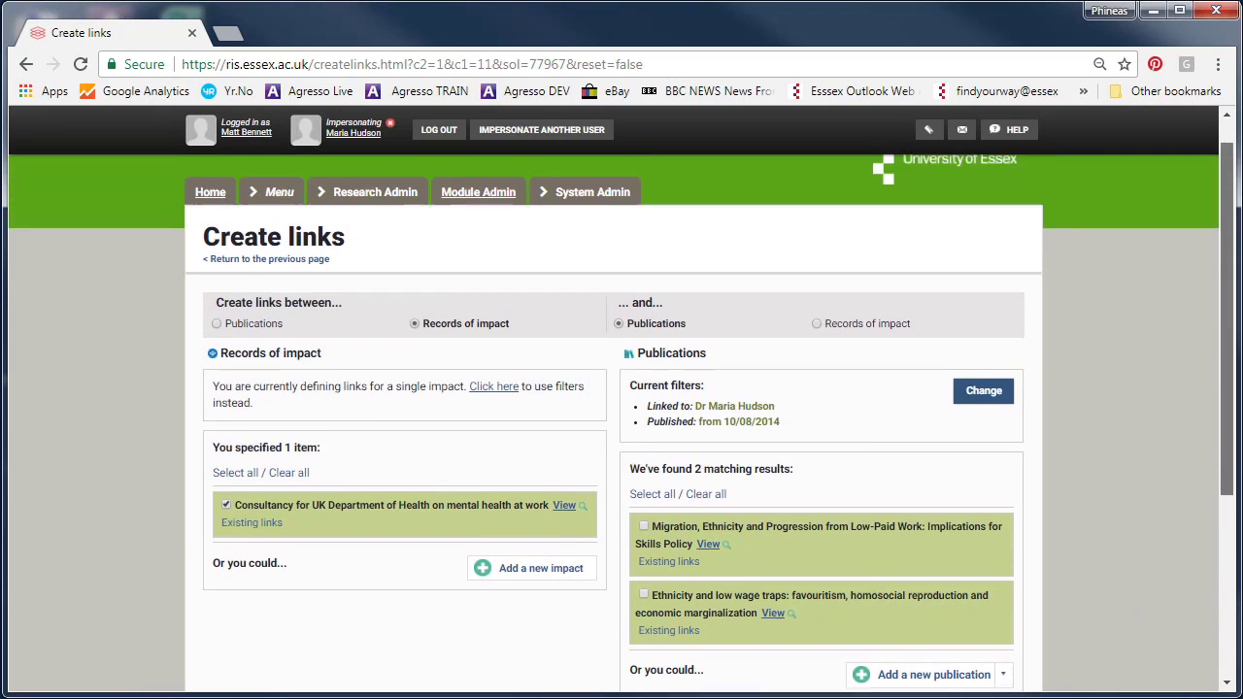
{"action": "left_click", "coordinate": [280, 229]}
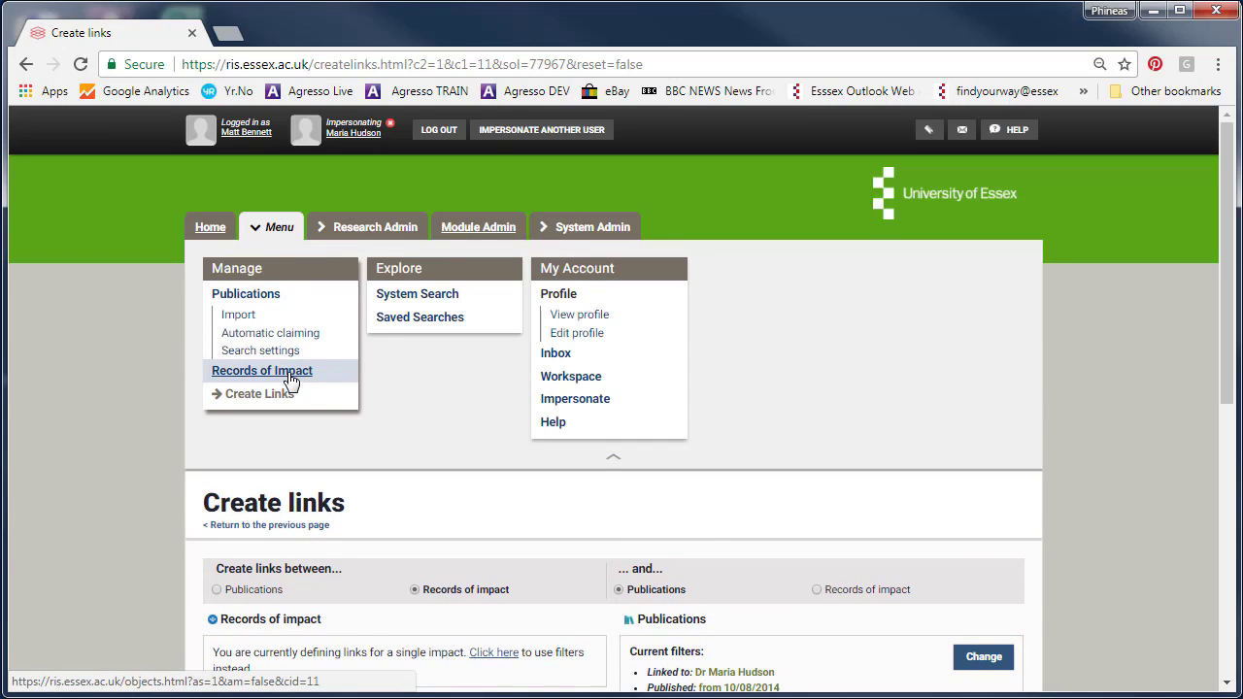
{"action": "left_click", "coordinate": [288, 377]}
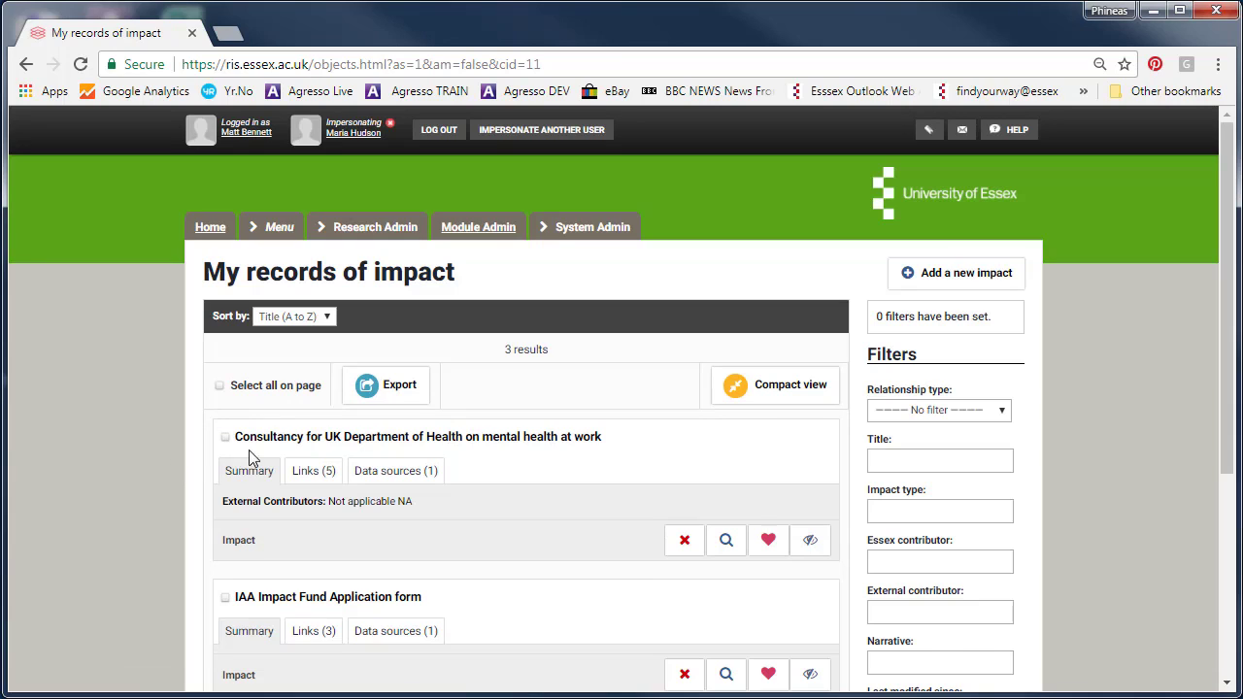
{"action": "left_click", "coordinate": [313, 474]}
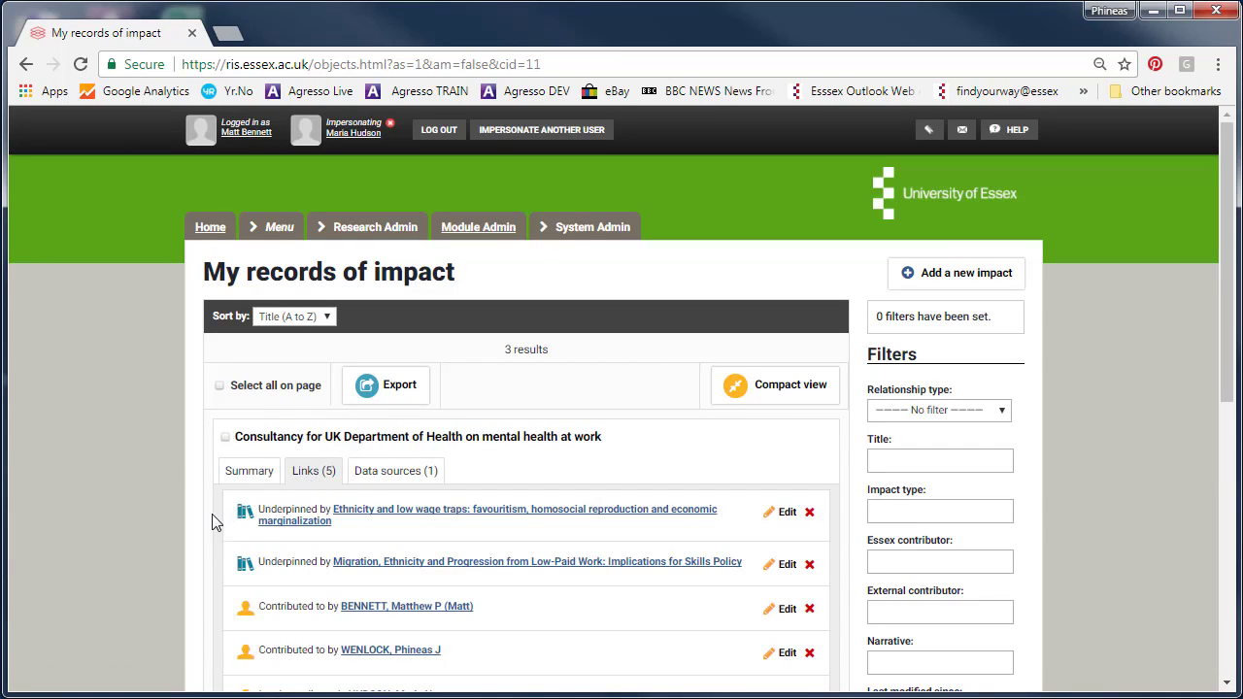